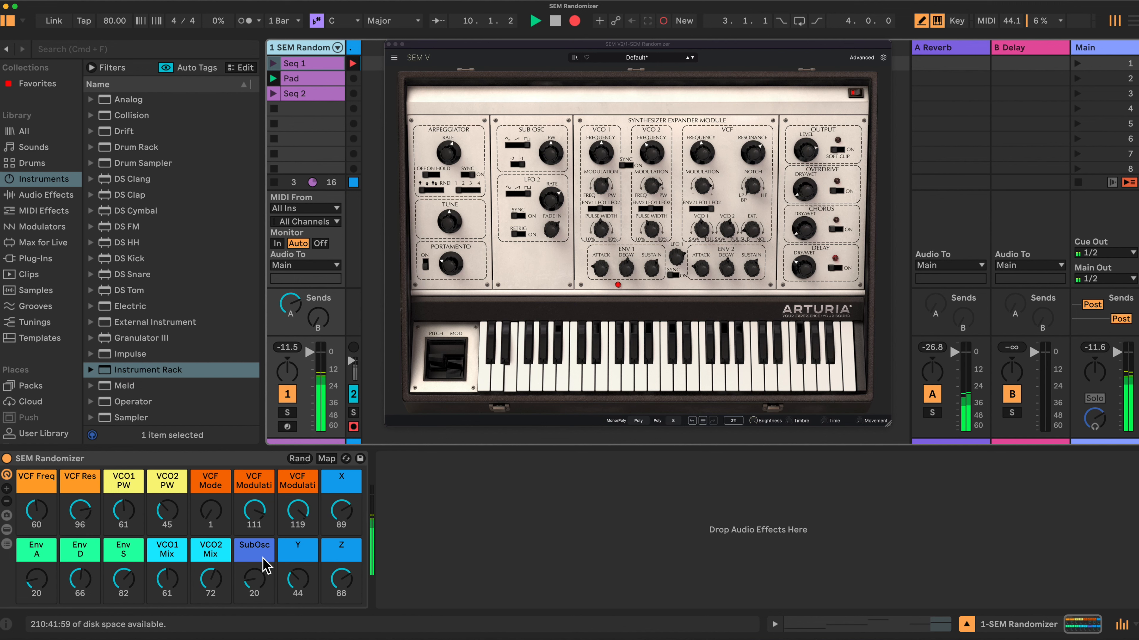
- Randomize the SEM Randomizer rack's macros and check the preset loaded in SEM V's preset browser
{"action": "left_click", "coordinate": [299, 459]}
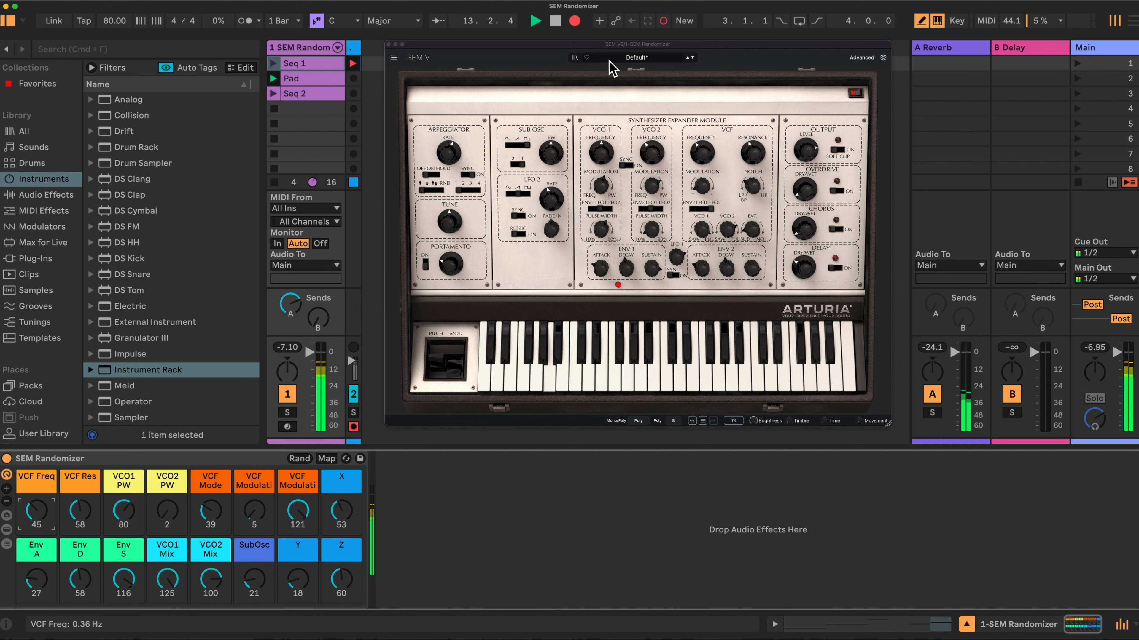
{"action": "left_click", "coordinate": [574, 57]}
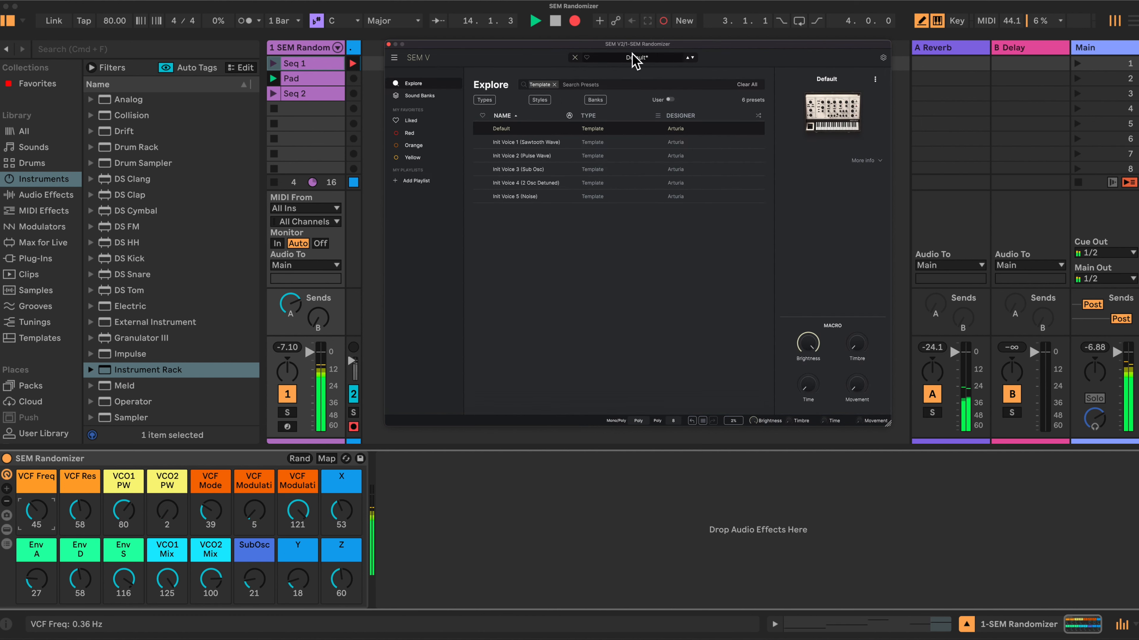
{"action": "left_click", "coordinate": [576, 59]}
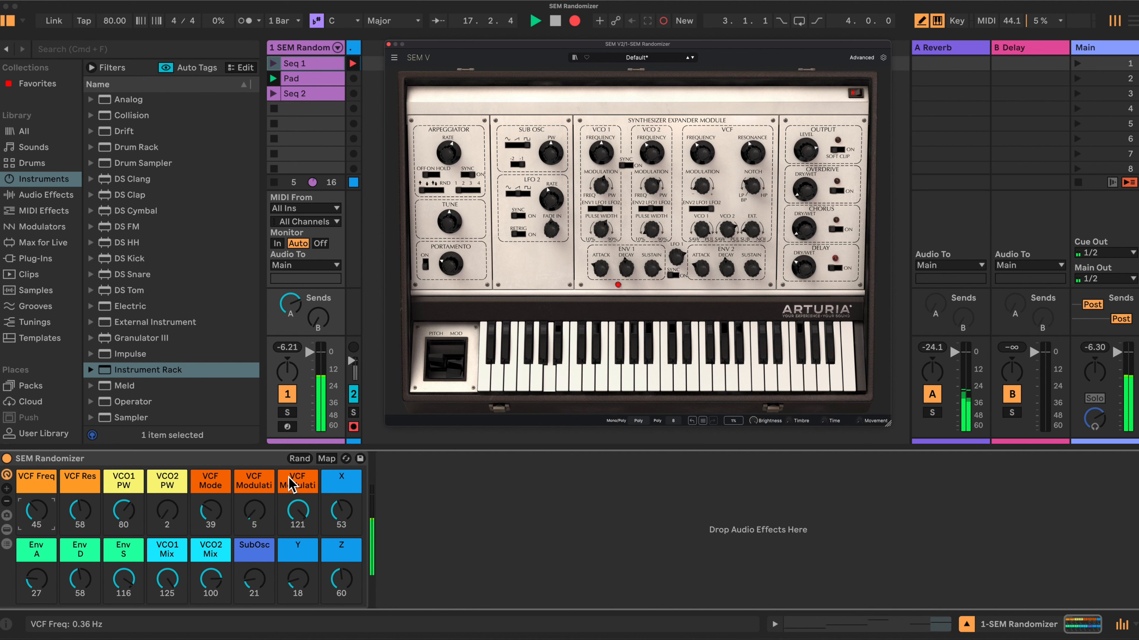
- Show the SEM V2 device with its configured parameters beside the rack's macros, leaving the chain list hidden
{"action": "left_click", "coordinate": [7, 543]}
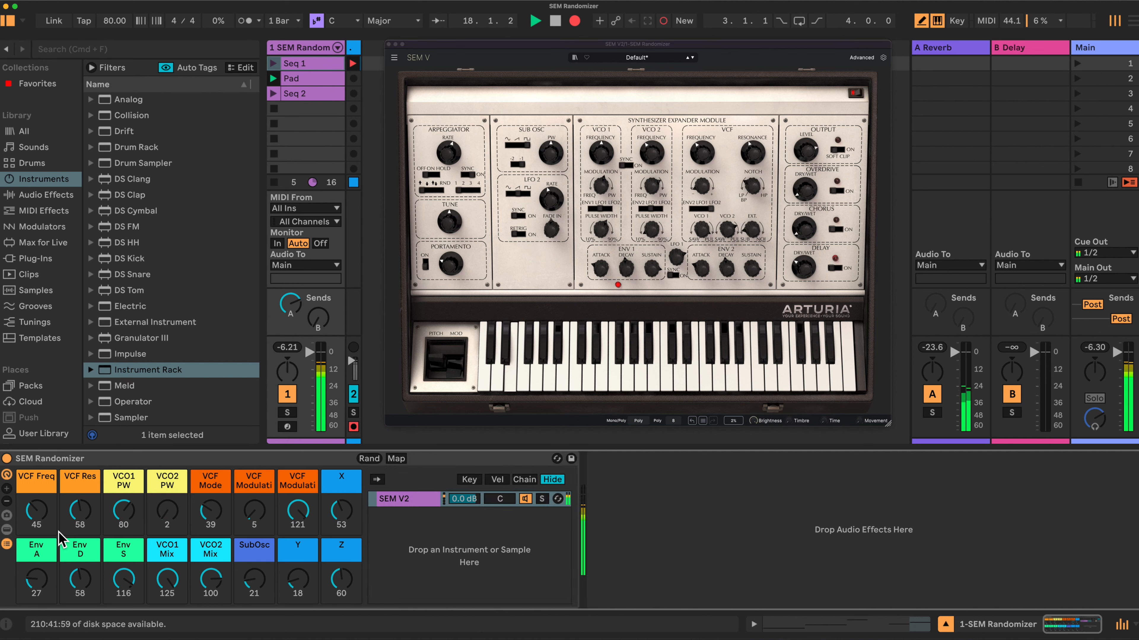
{"action": "left_click", "coordinate": [7, 529]}
{"action": "left_click", "coordinate": [6, 543]}
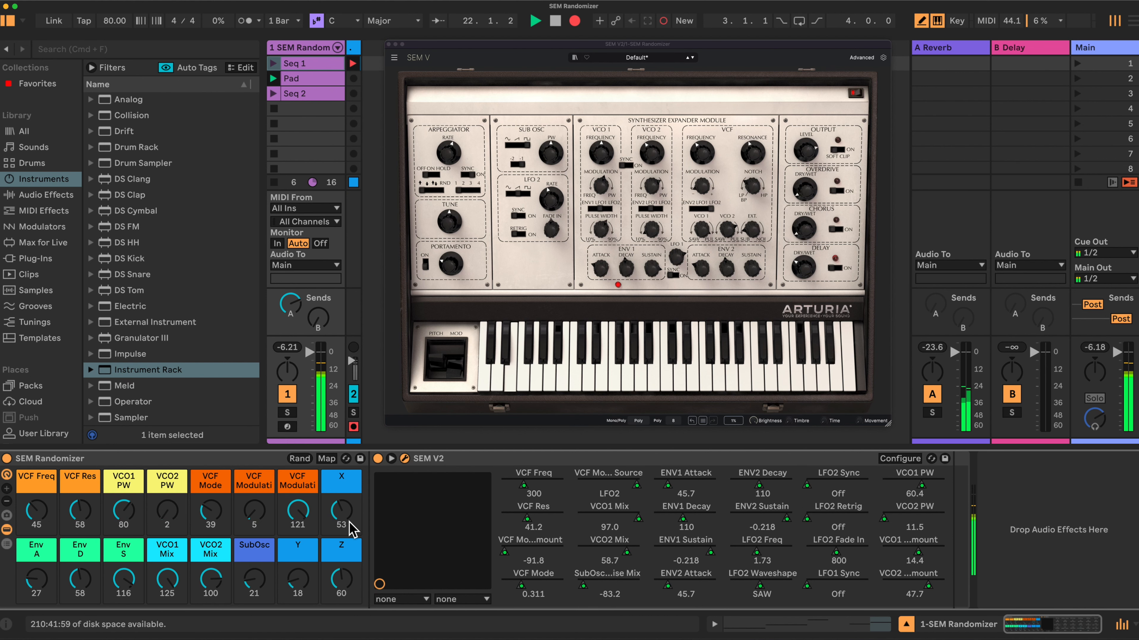
- Review the rack's macro mappings to see which SEM V2 parameters each macro controls
{"action": "left_click", "coordinate": [327, 458]}
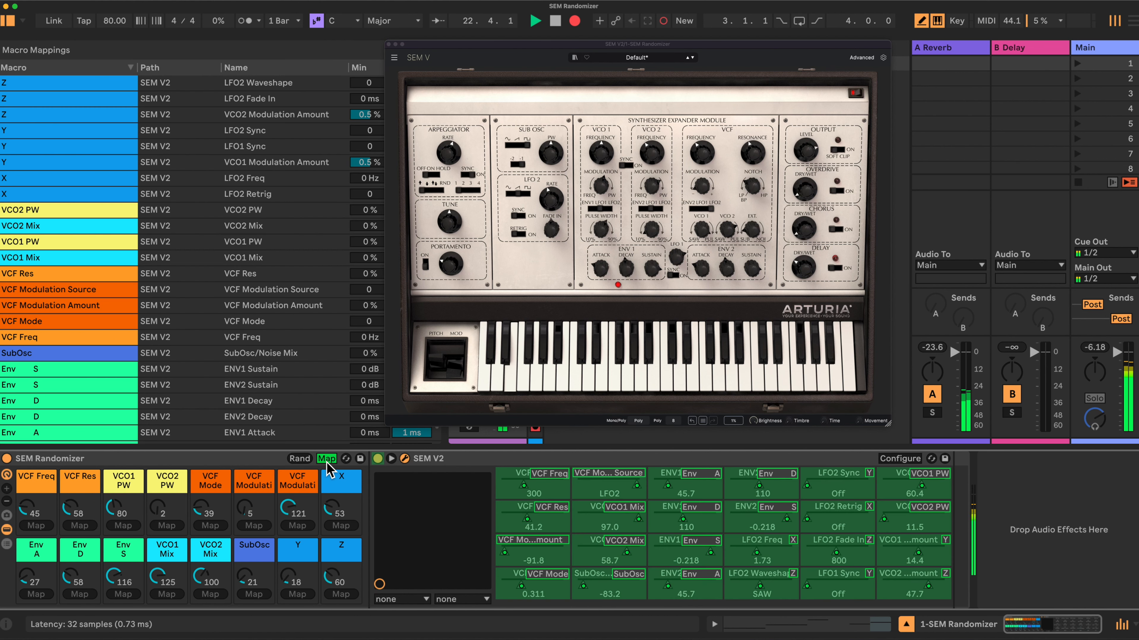
{"action": "scroll", "coordinate": [152, 395], "scroll_direction": "down", "scroll_amount": 1}
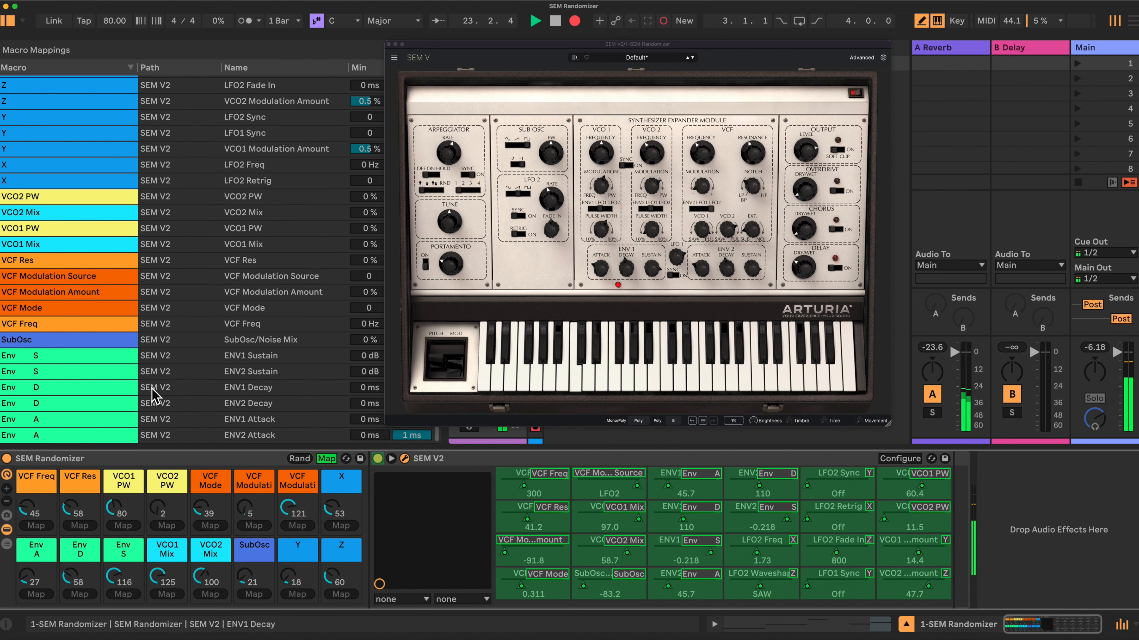
{"action": "scroll", "coordinate": [174, 210], "scroll_direction": "up", "scroll_amount": 1}
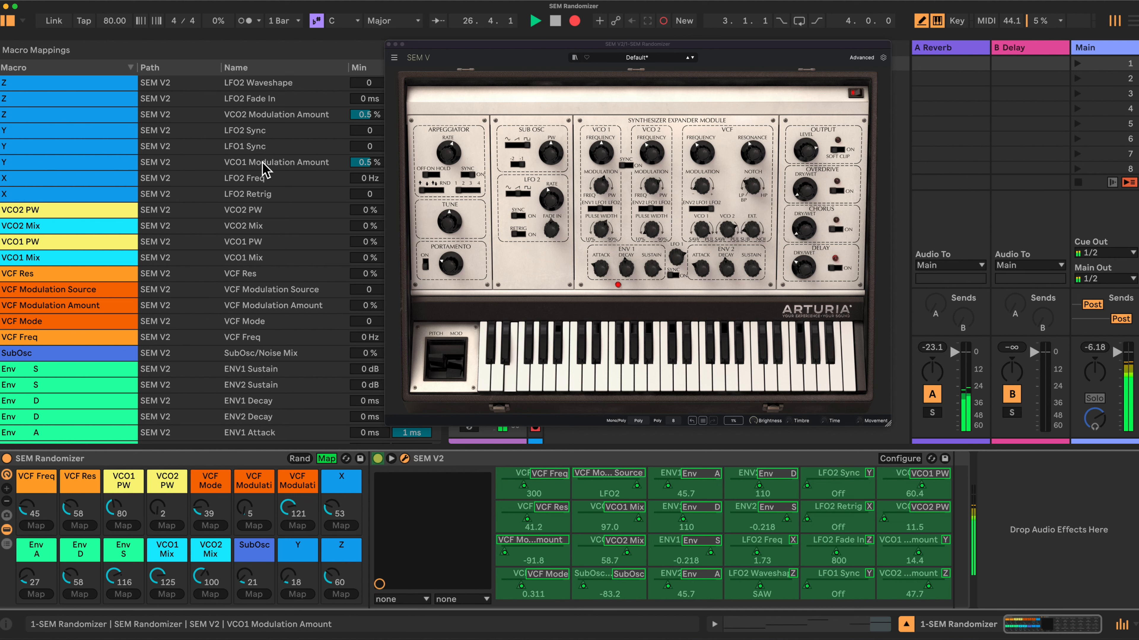
{"action": "left_click", "coordinate": [326, 458]}
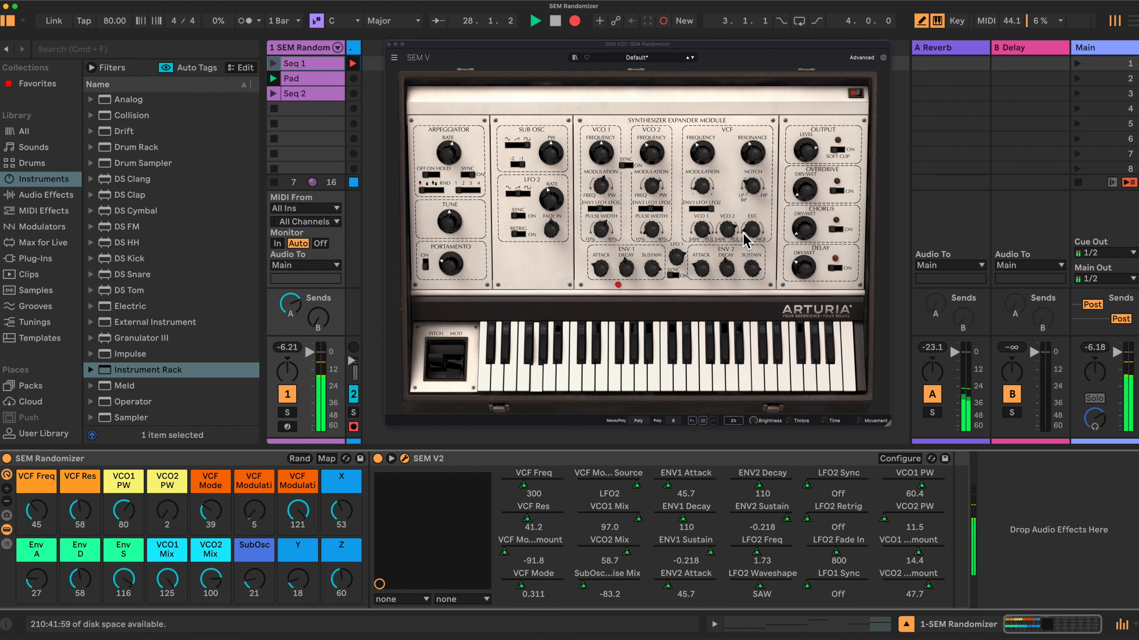
- Randomize the macros, and set VCF Res to 36 and VCF Freq to 54
{"action": "left_click", "coordinate": [299, 460]}
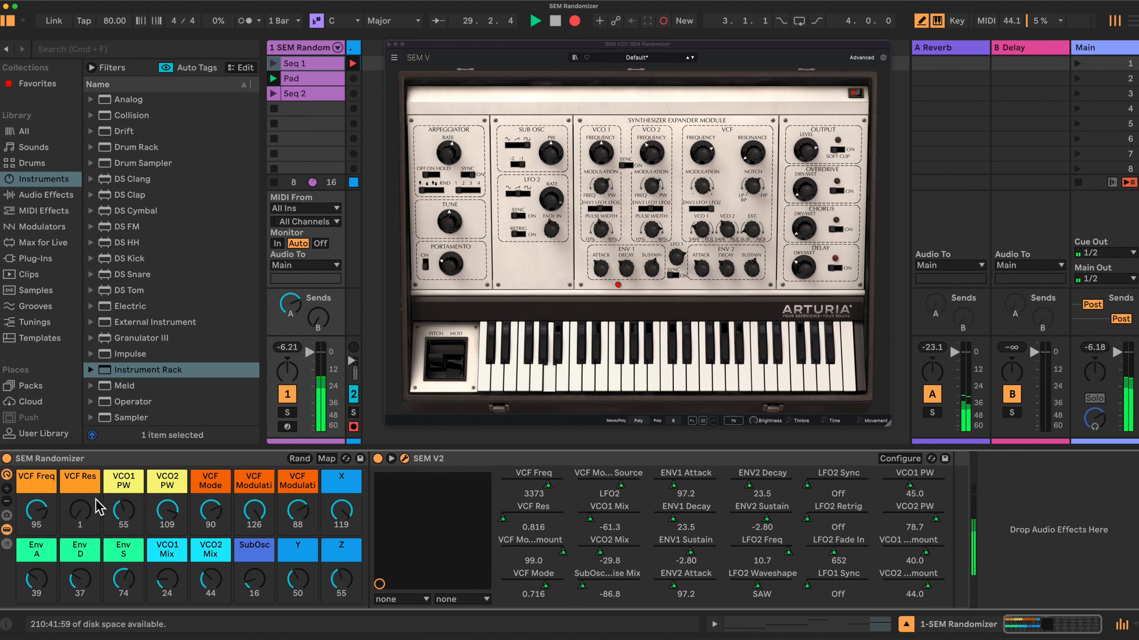
{"action": "left_click_drag", "start_coordinate": [78, 512], "coordinate": [79, 489]}
{"action": "left_click_drag", "start_coordinate": [40, 523], "coordinate": [39, 543]}
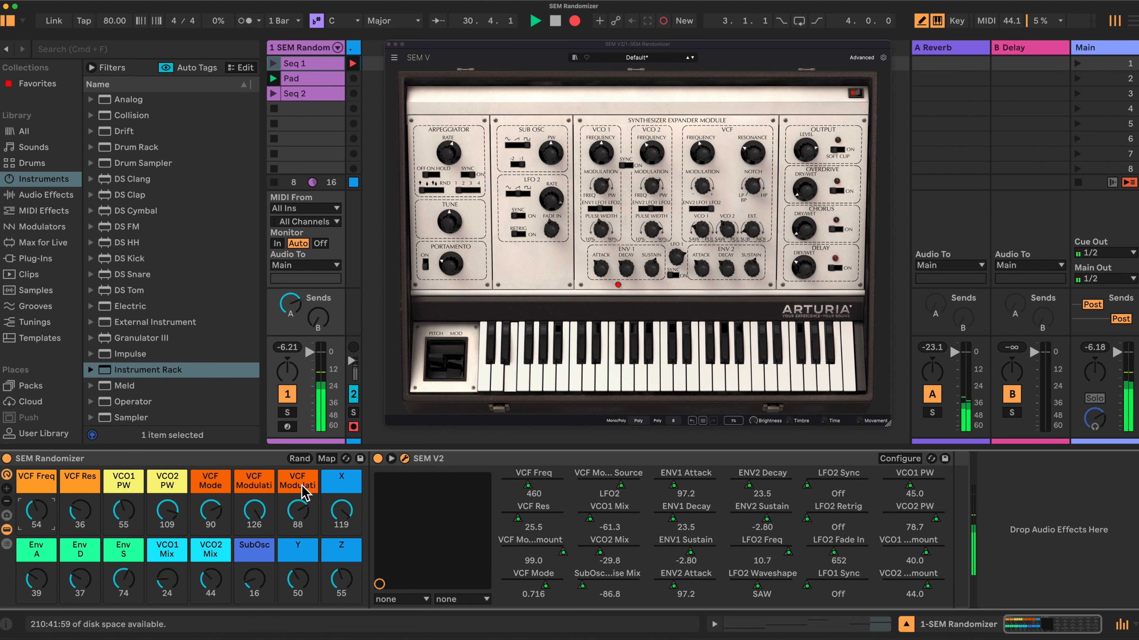
- Randomize the macros again, and set Env A to 0, Env D to 60 and Env S to 55
{"action": "left_click", "coordinate": [303, 458]}
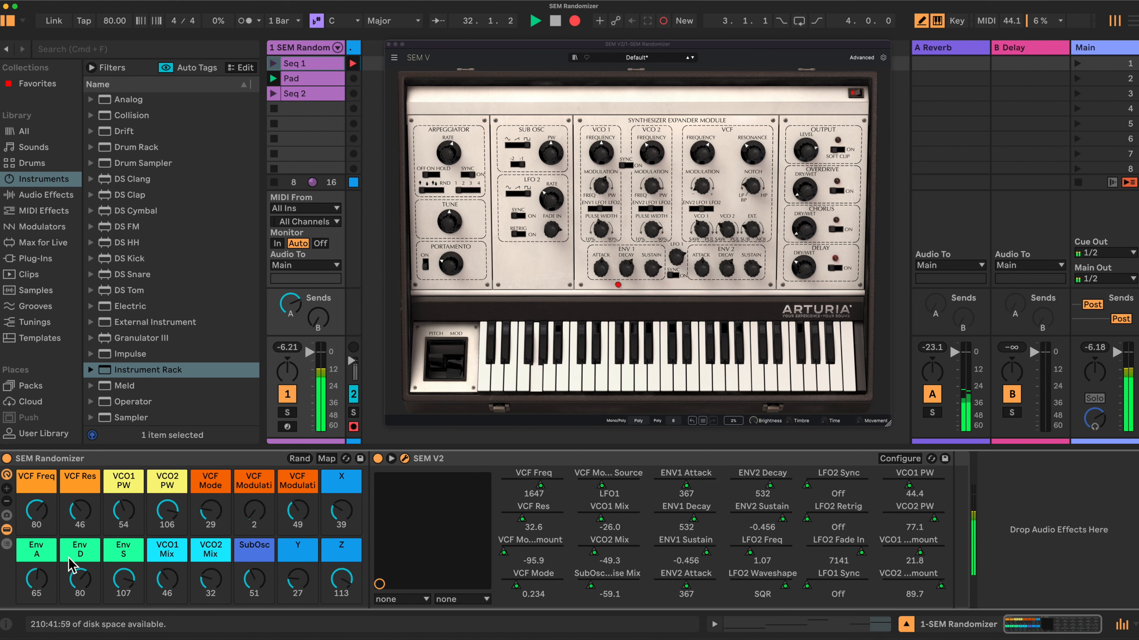
{"action": "left_click_drag", "start_coordinate": [121, 581], "coordinate": [122, 637]}
{"action": "left_click_drag", "start_coordinate": [80, 579], "coordinate": [35, 615]}
{"action": "left_click_drag", "start_coordinate": [124, 578], "coordinate": [117, 553]}
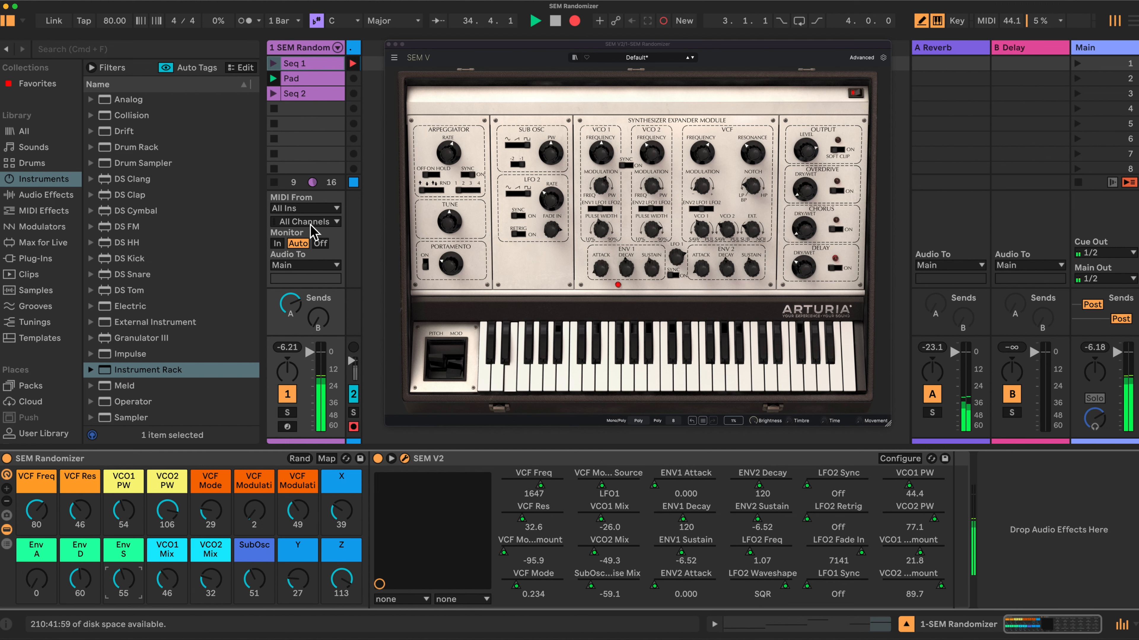
- Randomize the rack's macros five times in a row to audition different sounds
{"action": "left_click", "coordinate": [299, 458]}
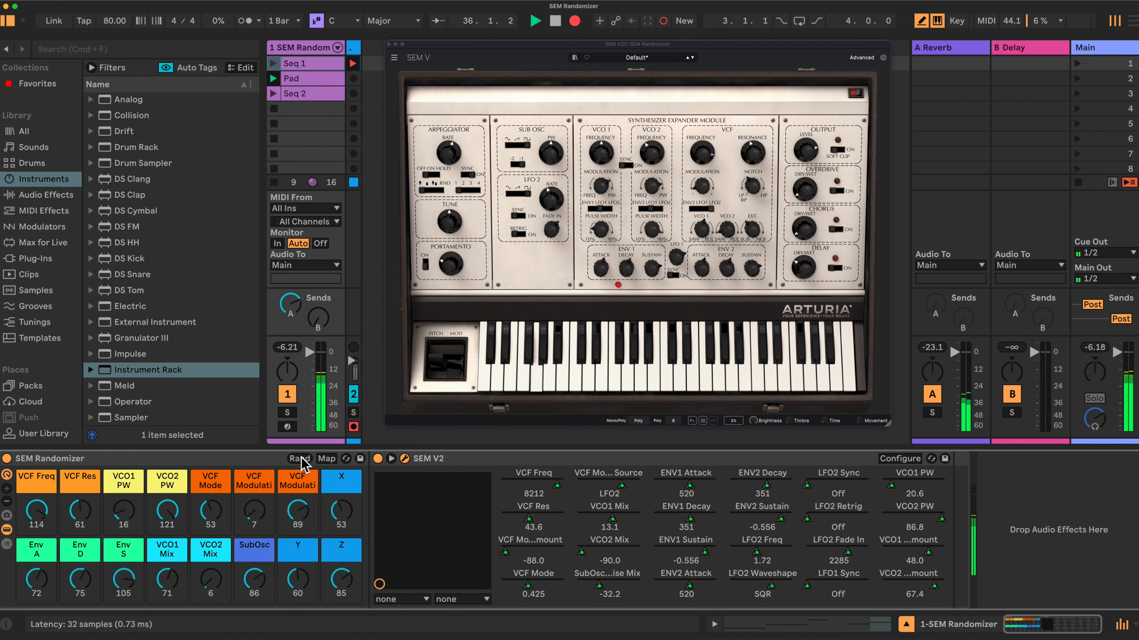
{"action": "left_click", "coordinate": [299, 459]}
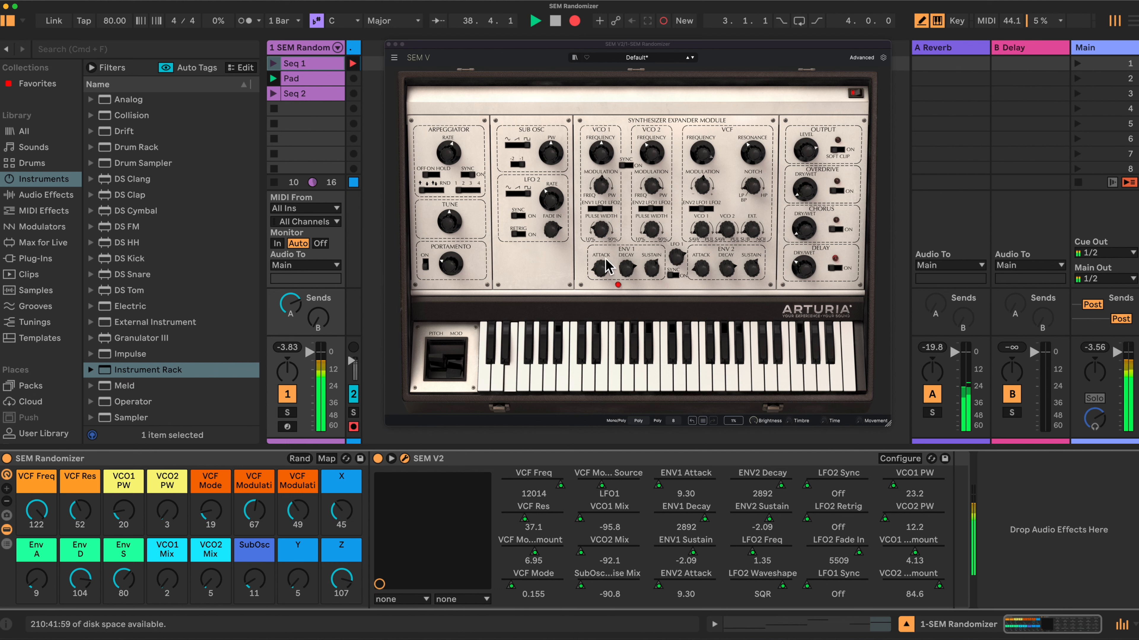
{"action": "left_click", "coordinate": [299, 458]}
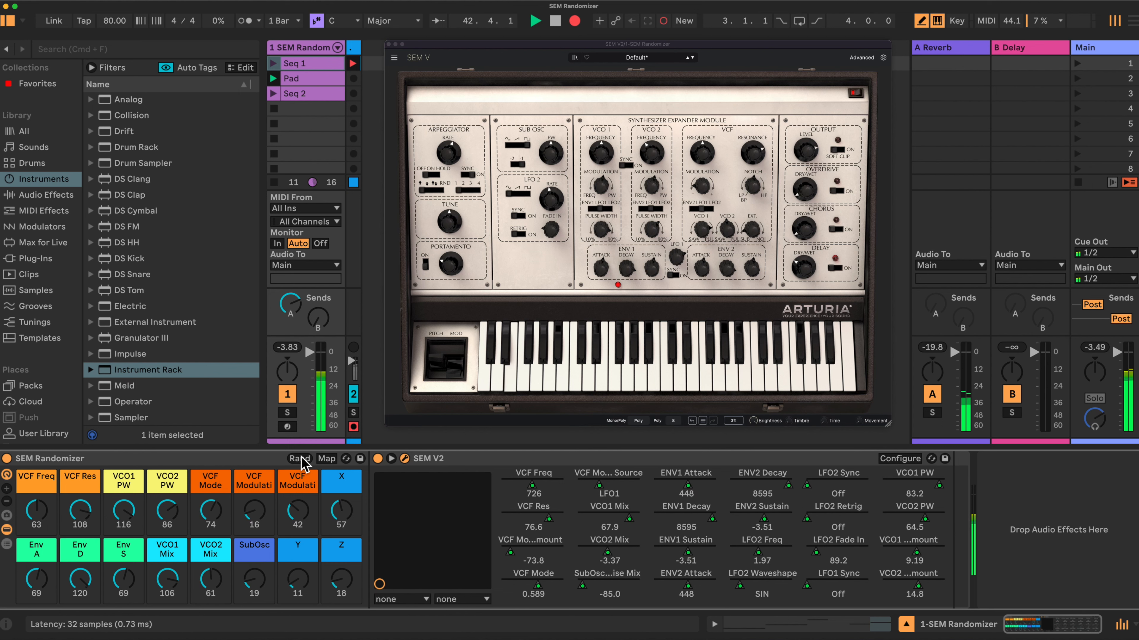
{"action": "left_click", "coordinate": [300, 459]}
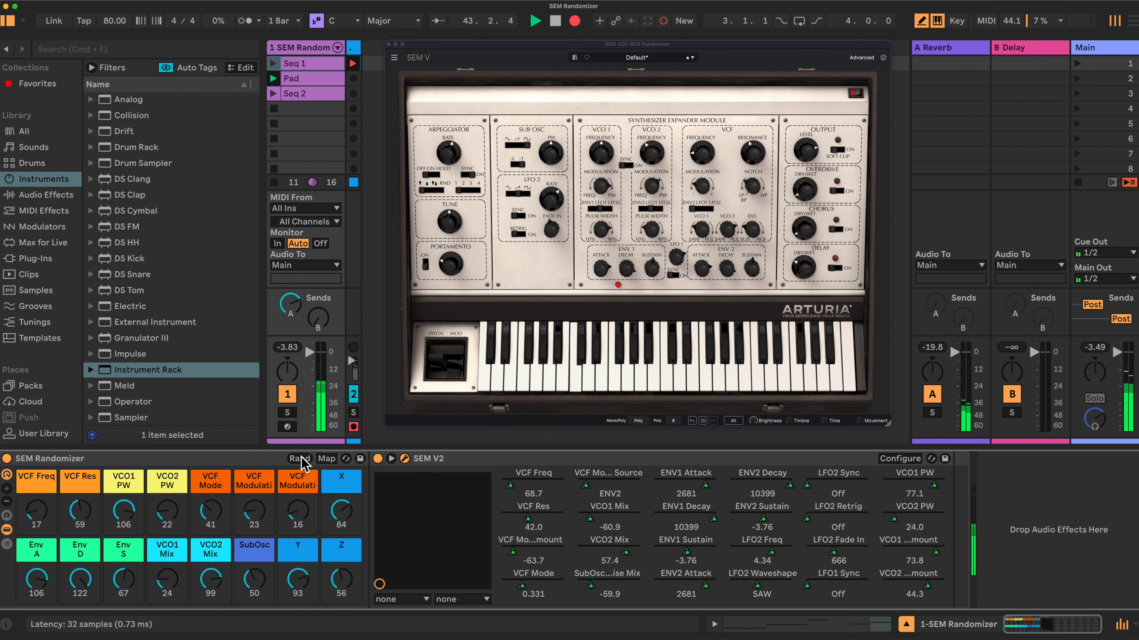
{"action": "left_click", "coordinate": [301, 459]}
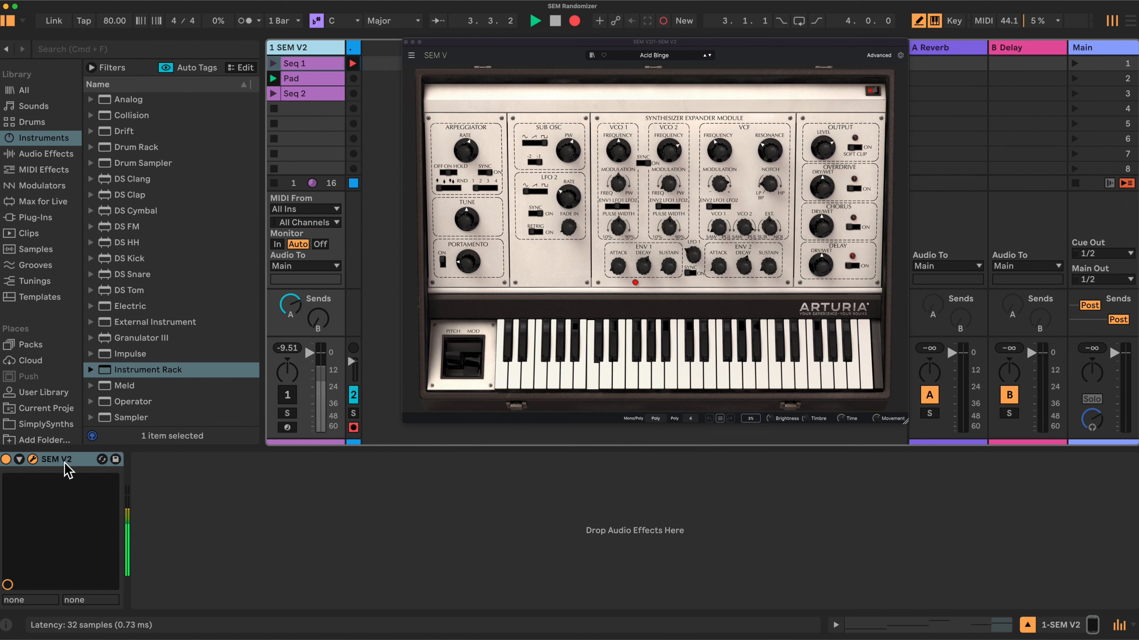
- Group the SEM V2 plug-in into an Instrument Rack and show all 16 macro controls
{"action": "left_click", "coordinate": [20, 460]}
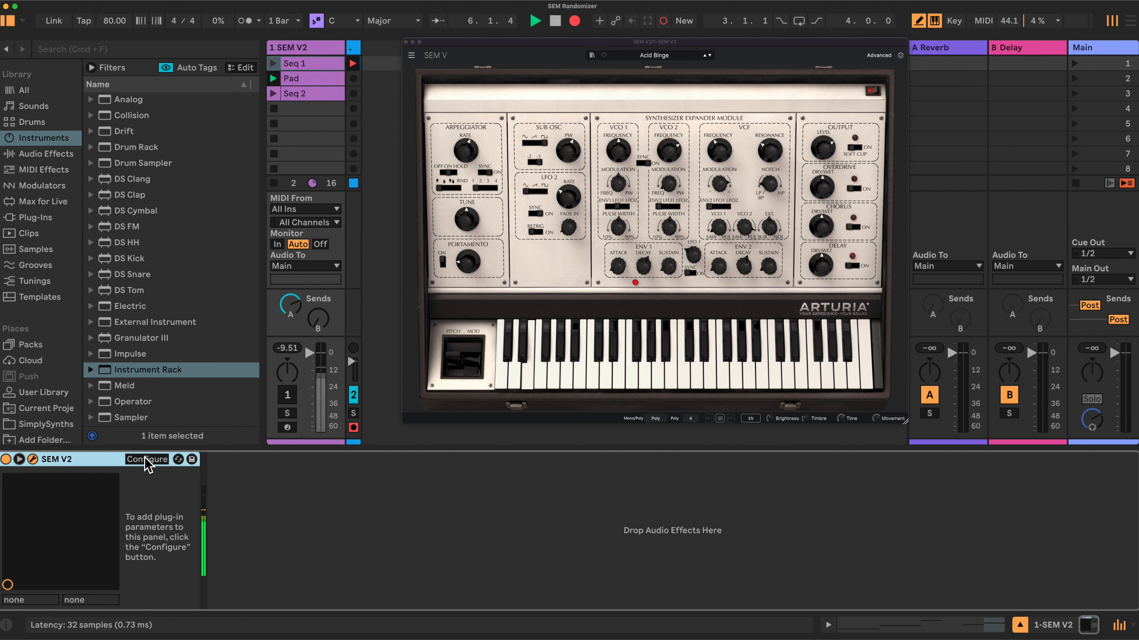
{"action": "right_click", "coordinate": [88, 462]}
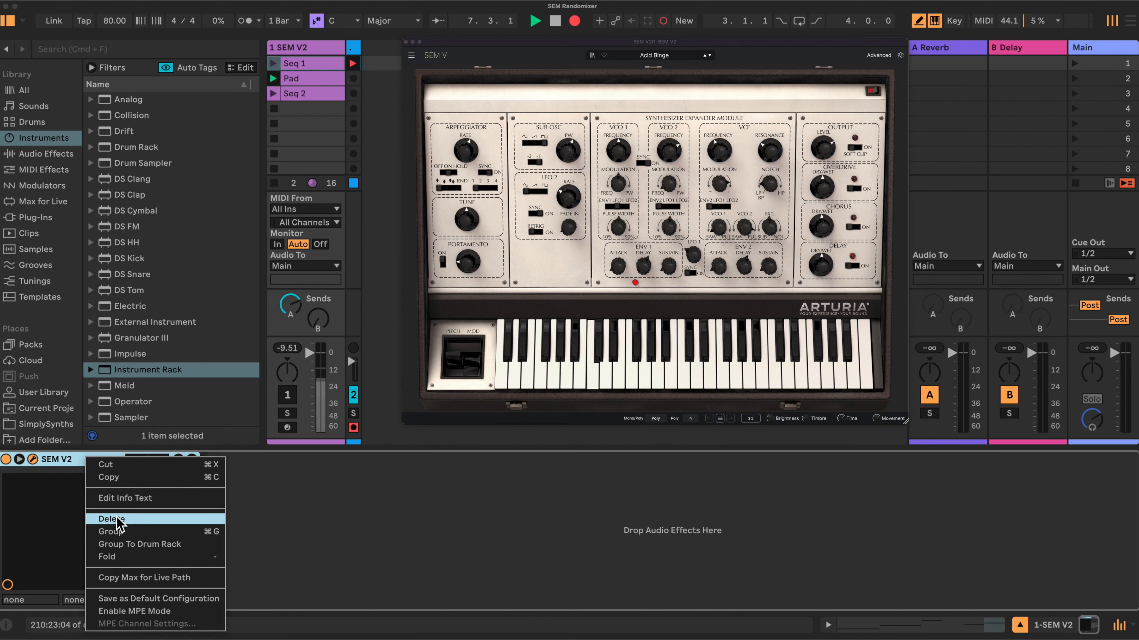
{"action": "left_click", "coordinate": [113, 532]}
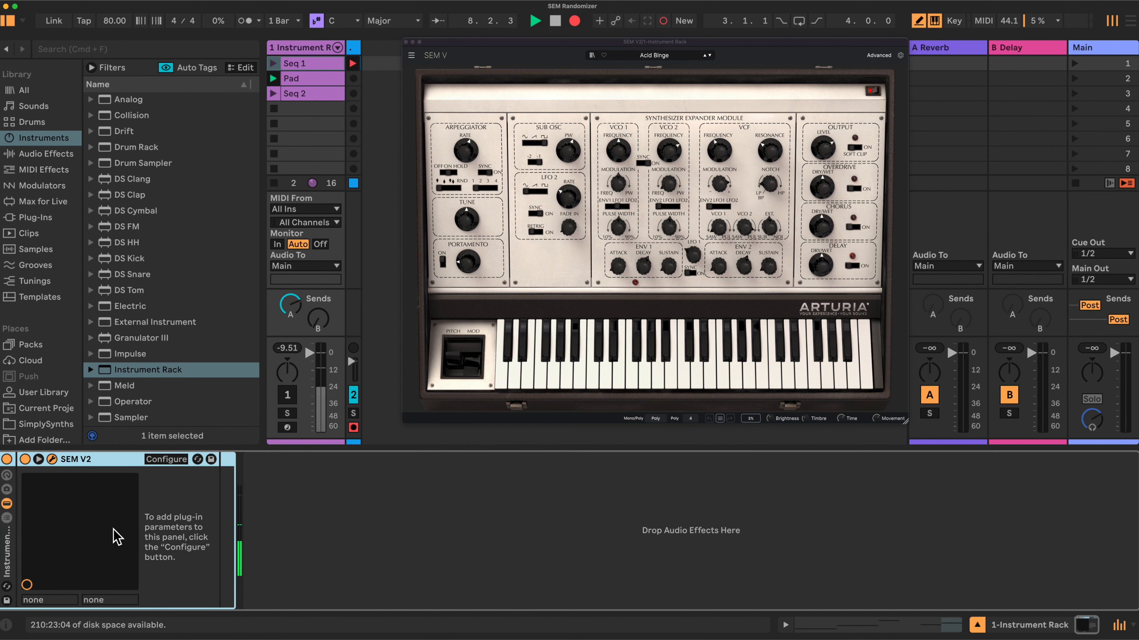
{"action": "left_click", "coordinate": [6, 476]}
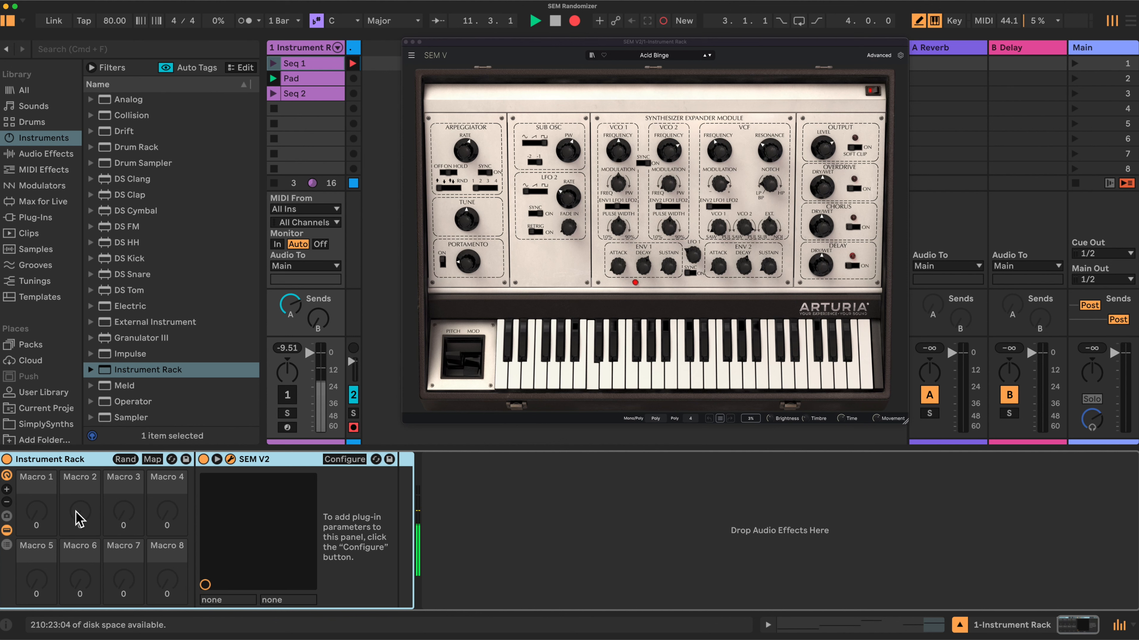
{"action": "left_click", "coordinate": [7, 490]}
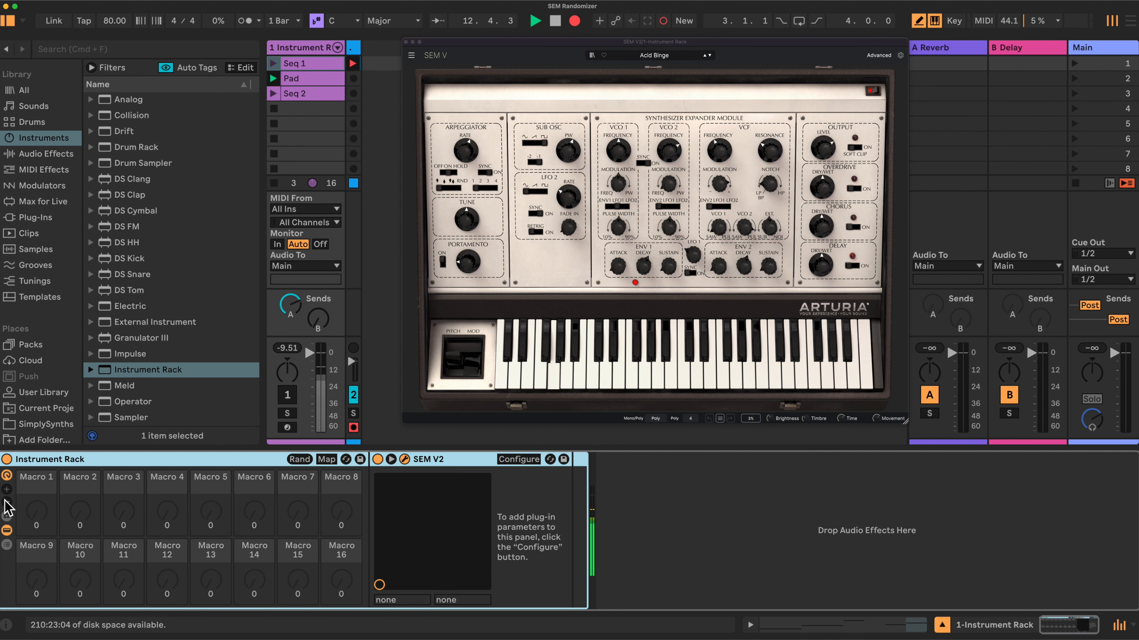
- Add VCF Freq, VCF Res, VCF Modulation Amount, VCF Mode and VCF Modulation Source to SEM V2's configured parameters
{"action": "left_click", "coordinate": [521, 459]}
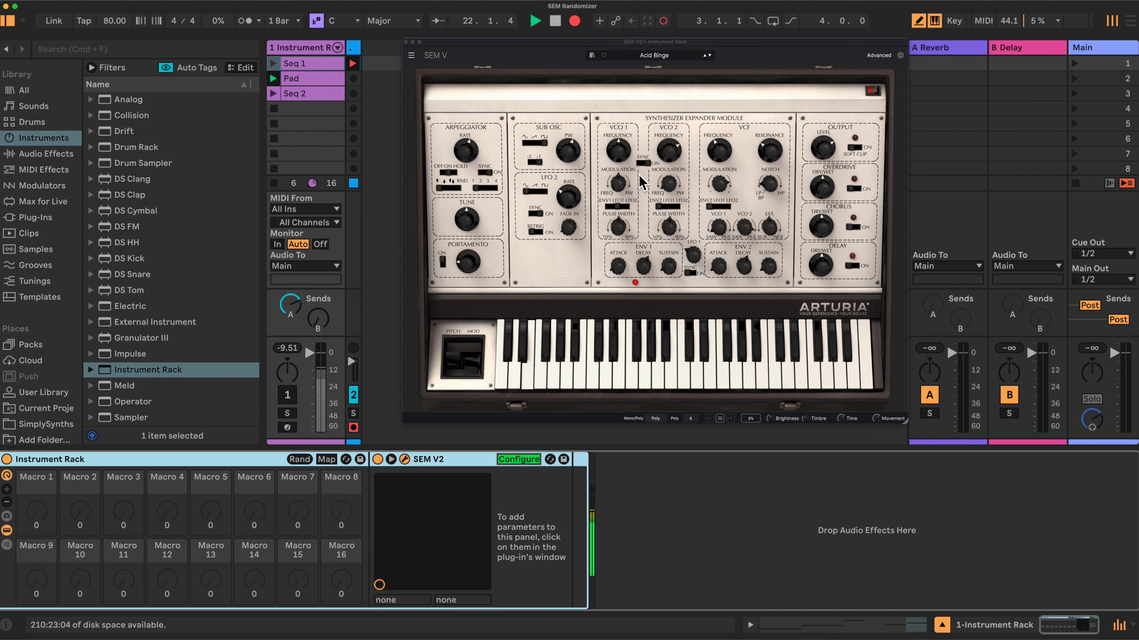
{"action": "left_click", "coordinate": [721, 155]}
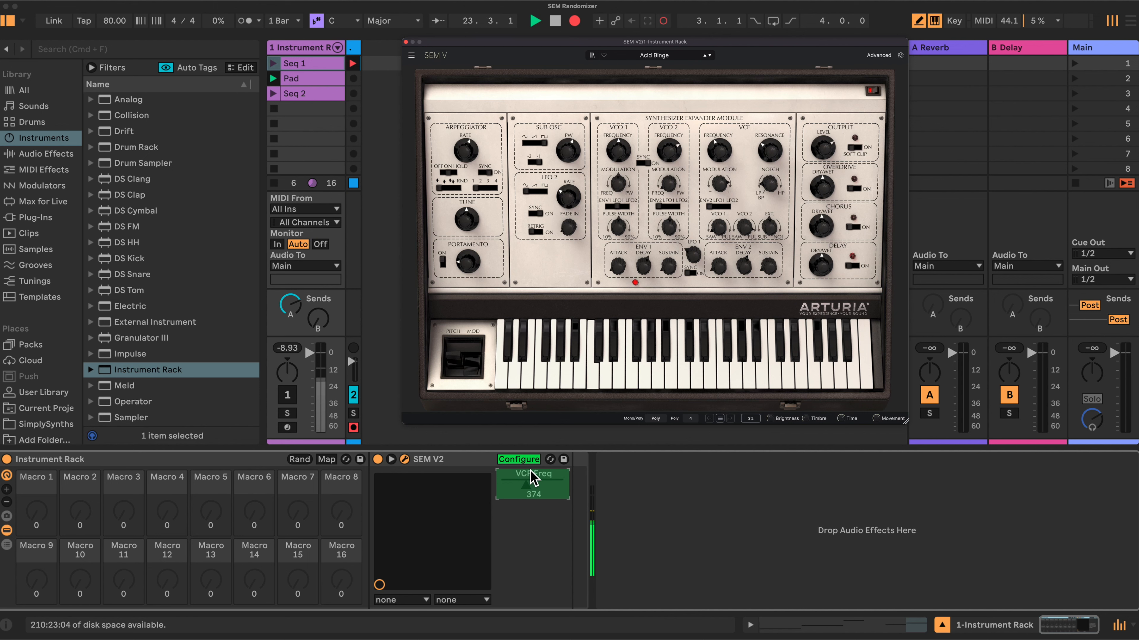
{"action": "left_click", "coordinate": [771, 152]}
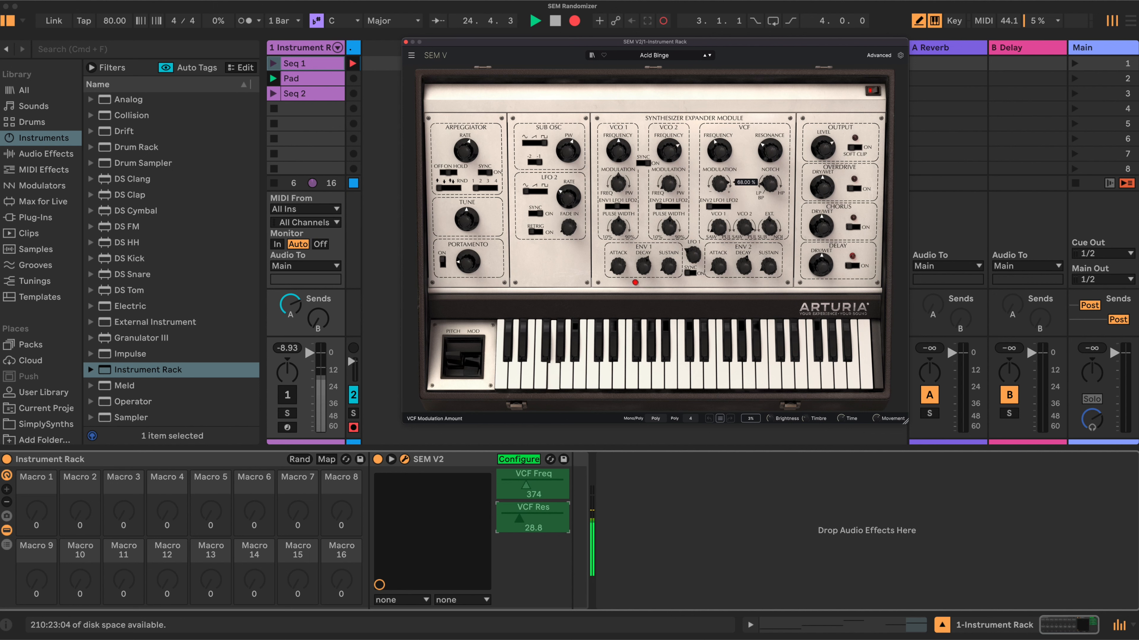
{"action": "left_click", "coordinate": [722, 185]}
{"action": "left_click", "coordinate": [769, 184]}
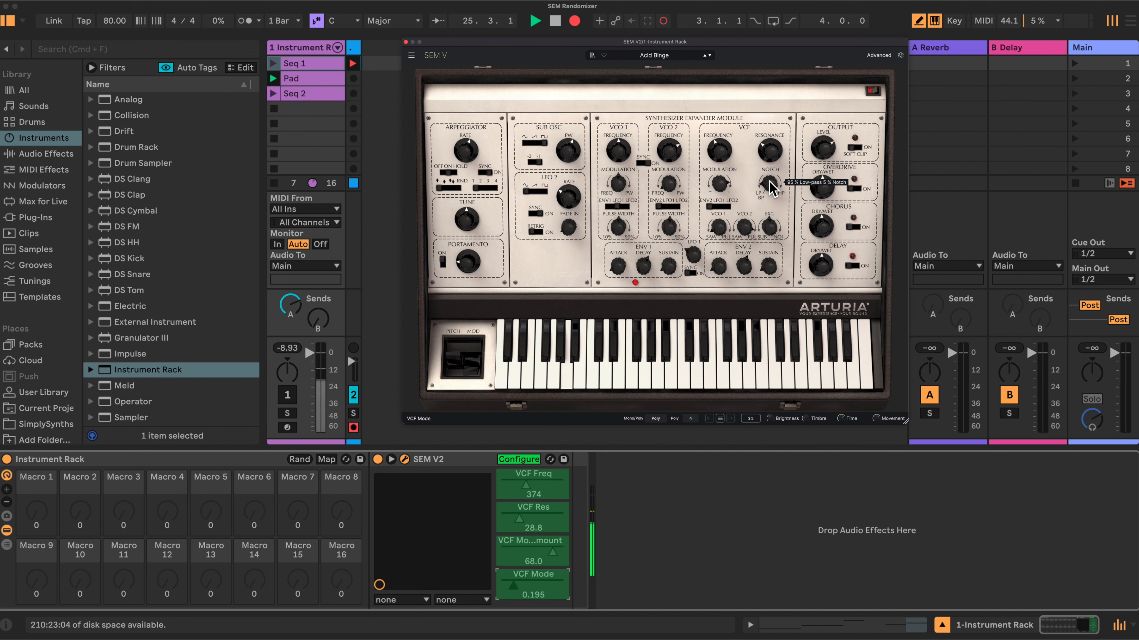
{"action": "left_click", "coordinate": [717, 209]}
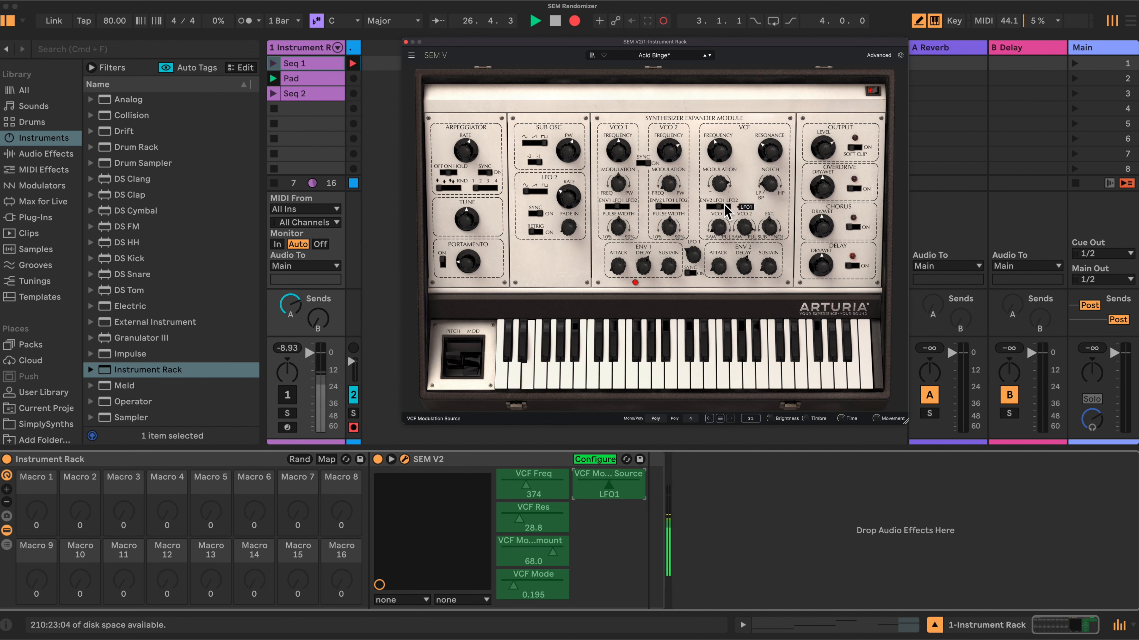
- Add VCO1 Mix, VCO2 Mix and SubOsc/Noise Mix to the configured parameters
{"action": "left_click", "coordinate": [716, 226]}
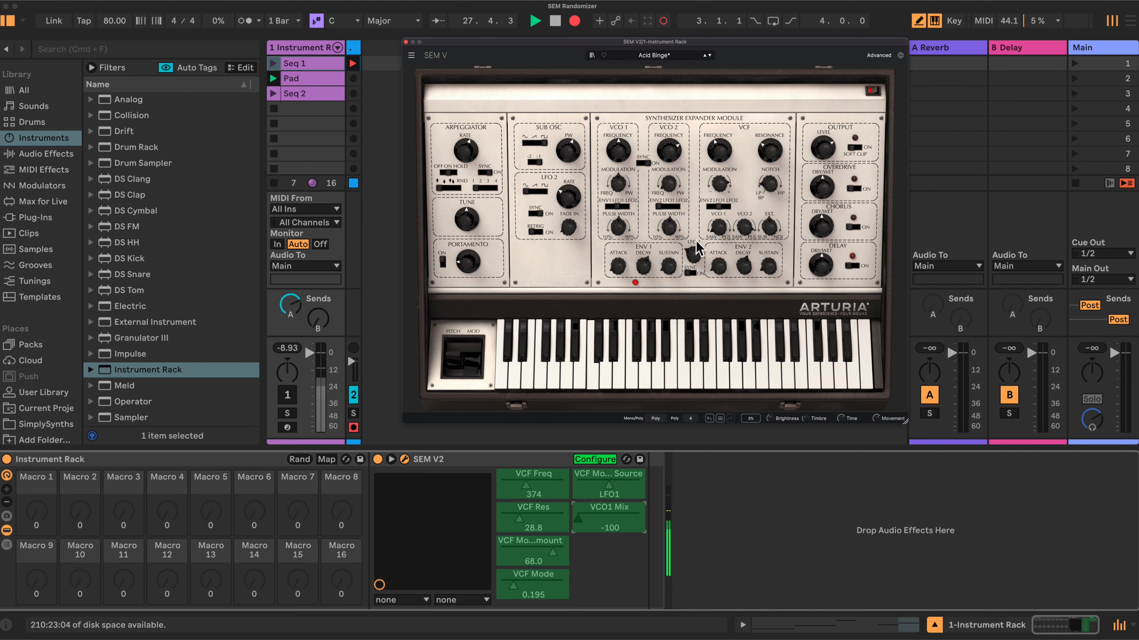
{"action": "left_click", "coordinate": [746, 231]}
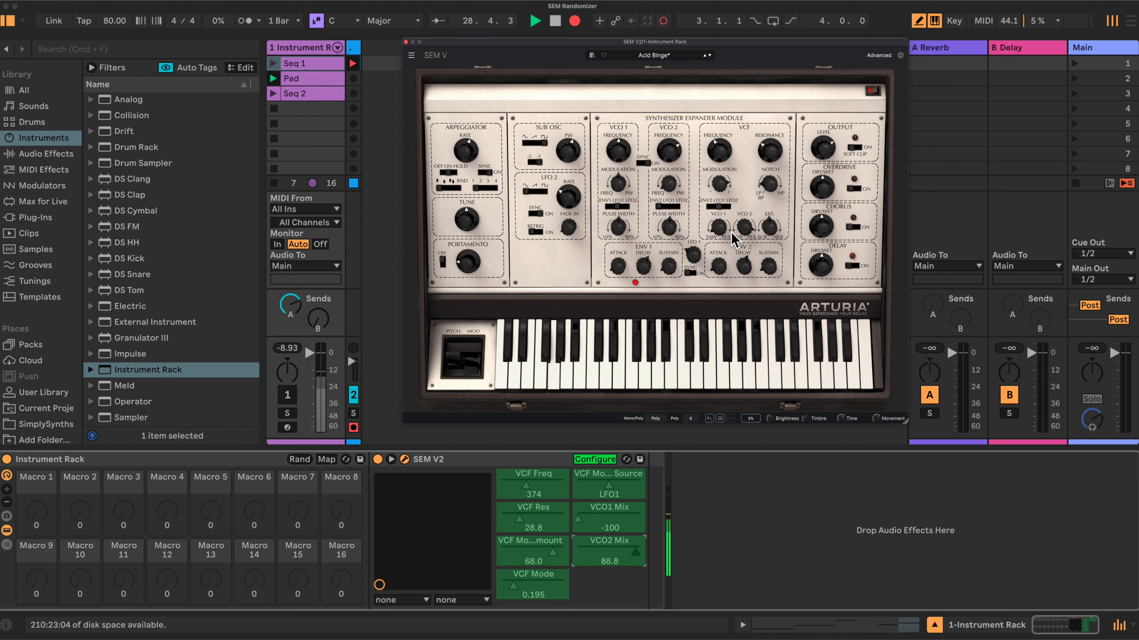
{"action": "left_click", "coordinate": [769, 227]}
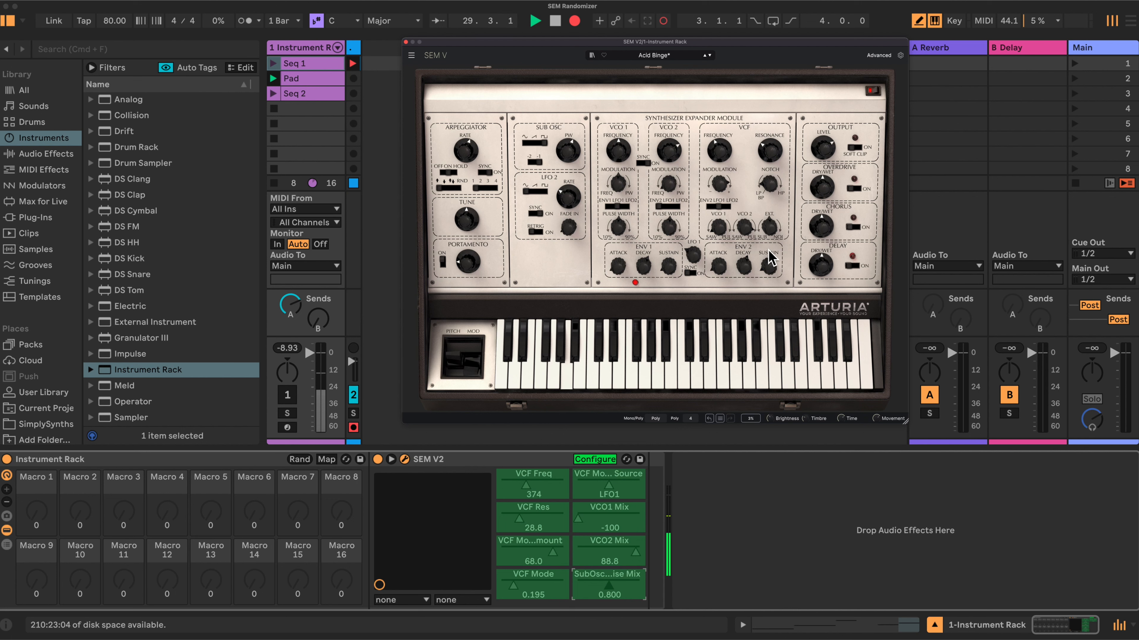
- Add the attack, decay and sustain of both ENV1 and ENV2 to the configured parameters
{"action": "left_click", "coordinate": [616, 270]}
{"action": "left_click", "coordinate": [643, 268]}
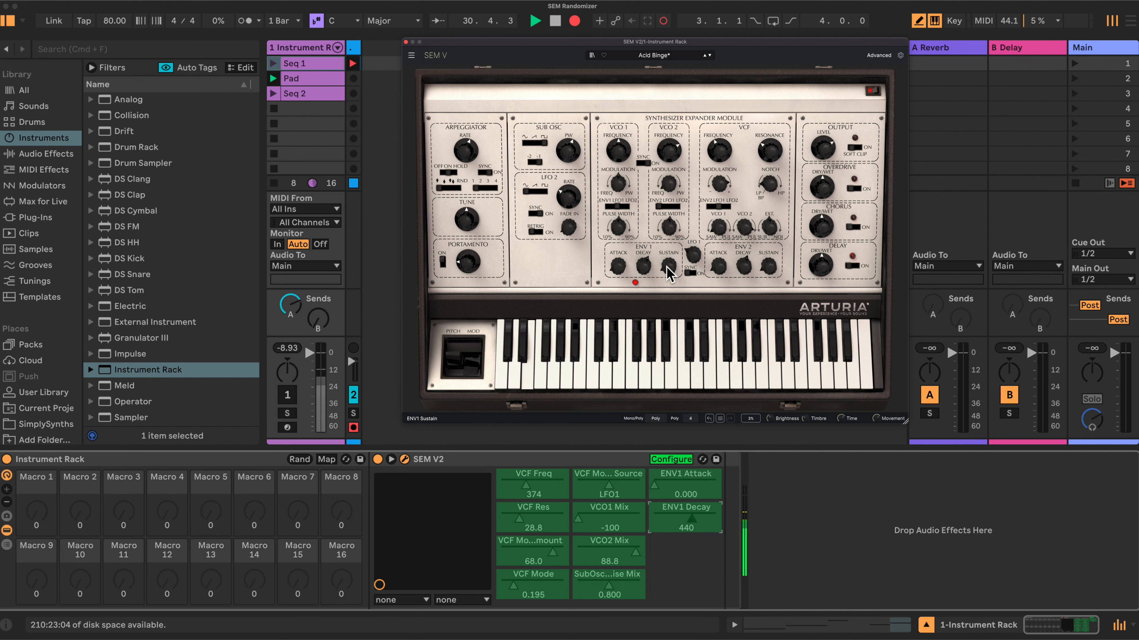
{"action": "left_click", "coordinate": [668, 270]}
{"action": "left_click", "coordinate": [718, 267]}
{"action": "left_click", "coordinate": [744, 266]}
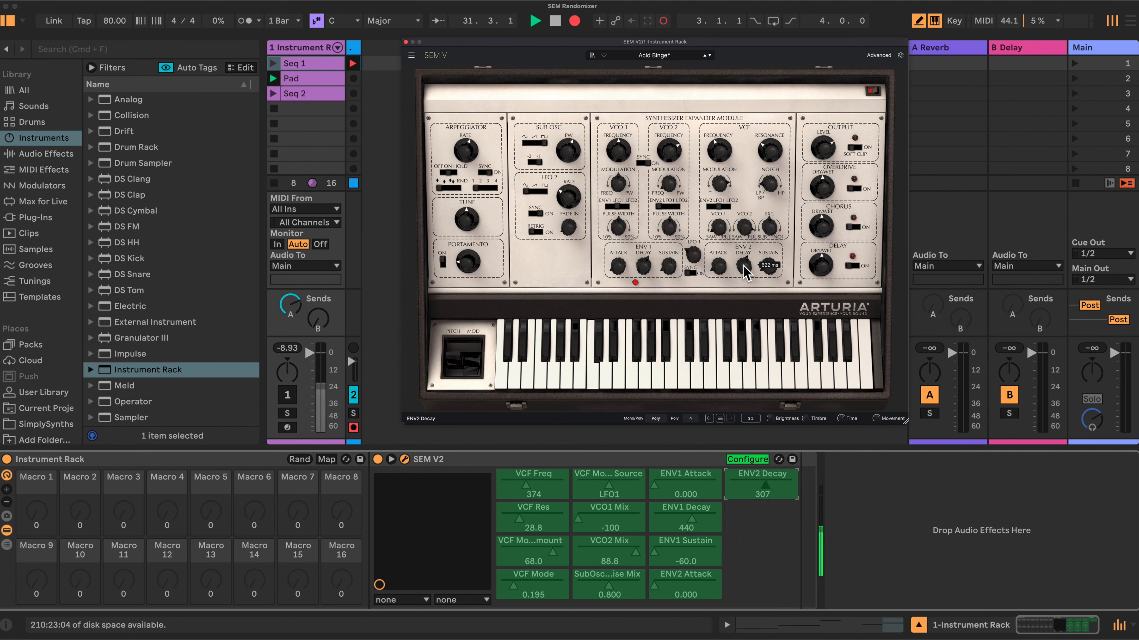
{"action": "left_click", "coordinate": [767, 268]}
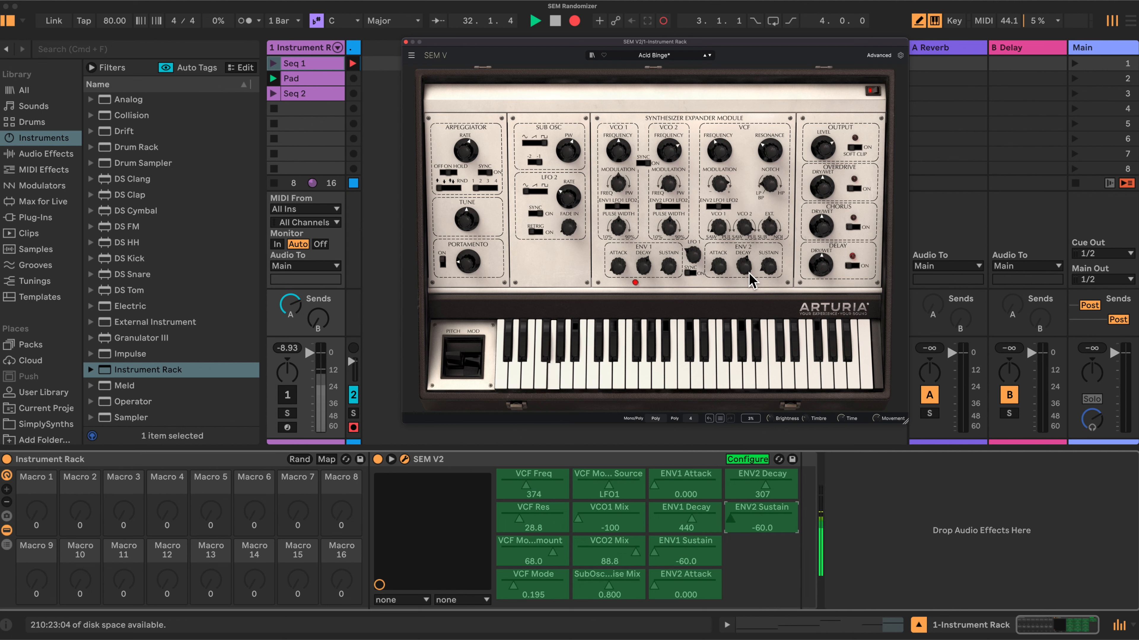
{"action": "mouse_move", "coordinate": [693, 255]}
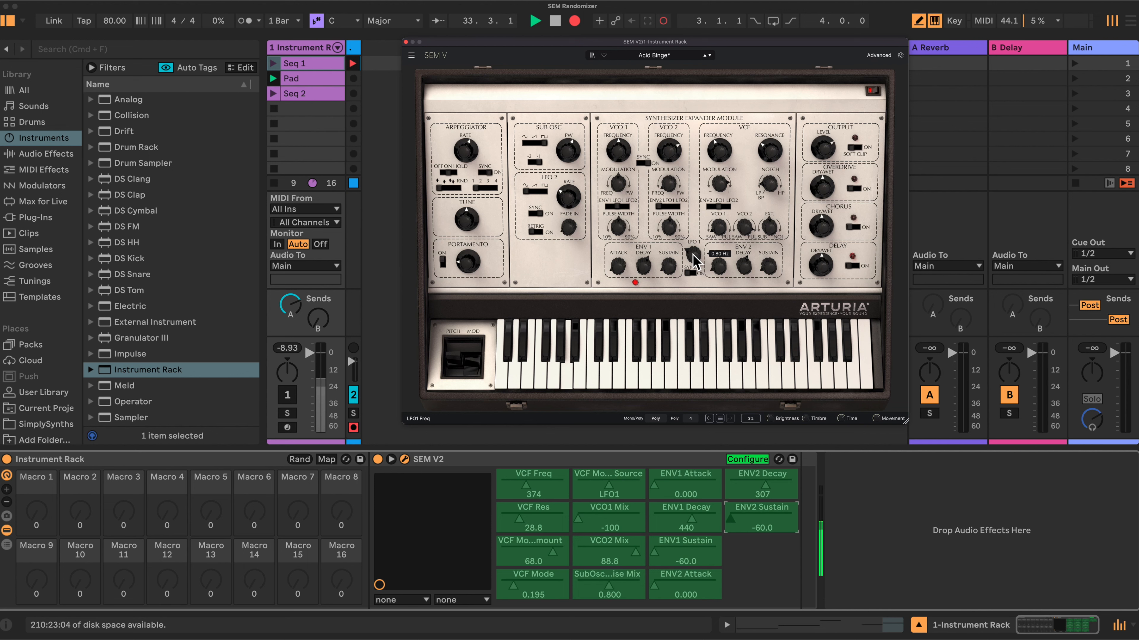
- Add LFO1 Freq, LFO1 Sync, VCO1 PW and VCO2 PW to SEM V2's configured parameters
{"action": "left_click", "coordinate": [693, 258]}
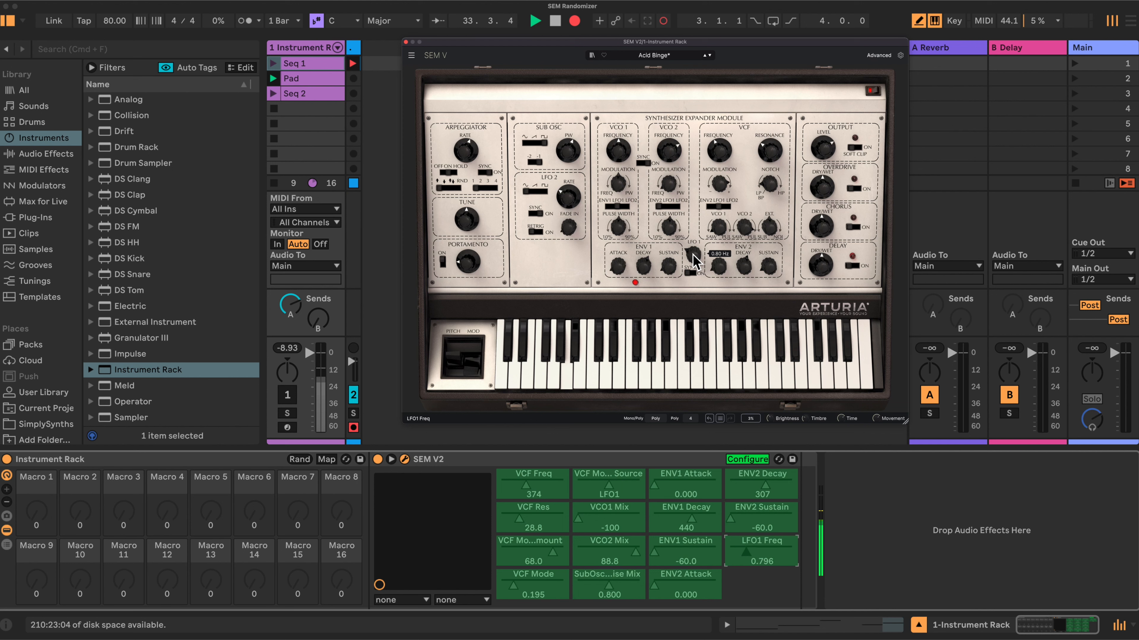
{"action": "left_click", "coordinate": [692, 274]}
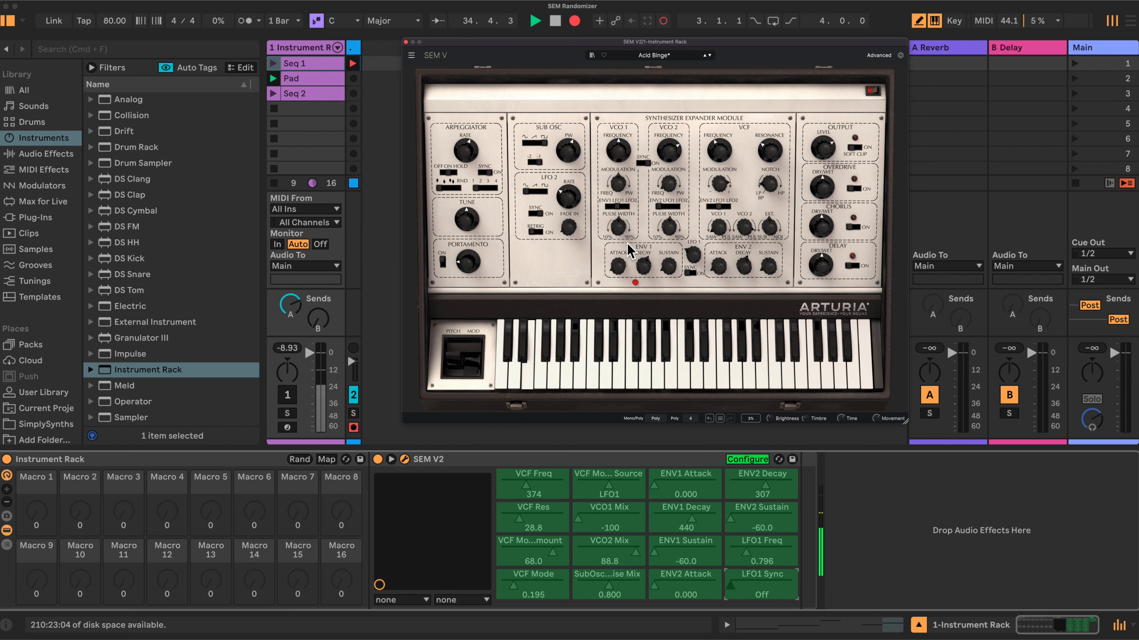
{"action": "left_click", "coordinate": [617, 226]}
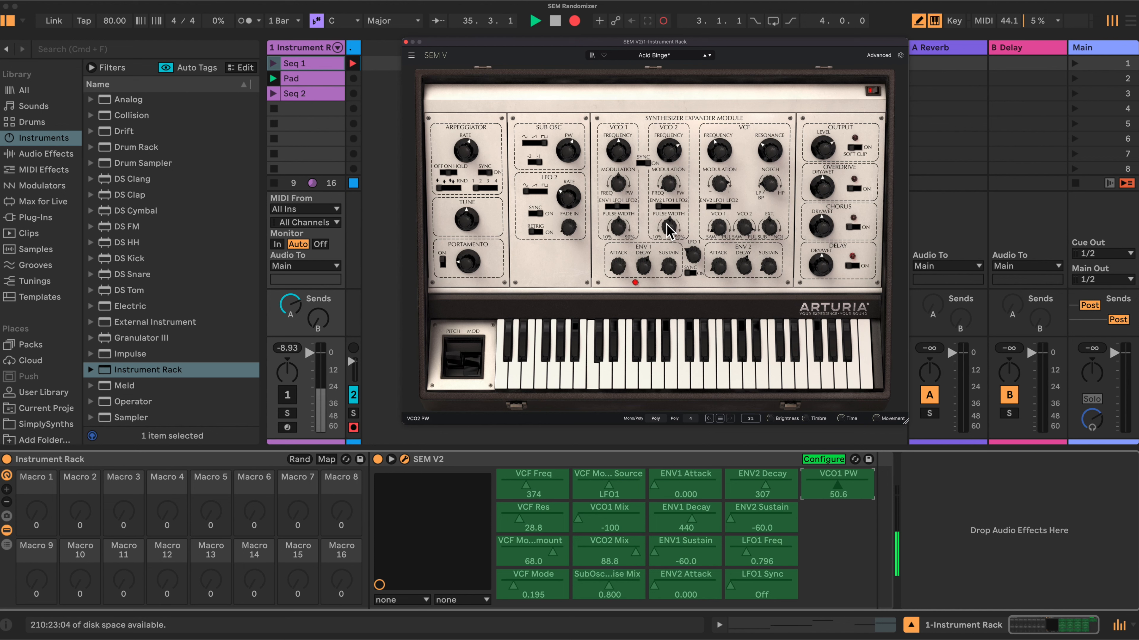
{"action": "left_click", "coordinate": [667, 225]}
- Add the Modulation Source and Modulation Amount of both VCO1 and VCO2 to the configured parameters
{"action": "left_click", "coordinate": [641, 207]}
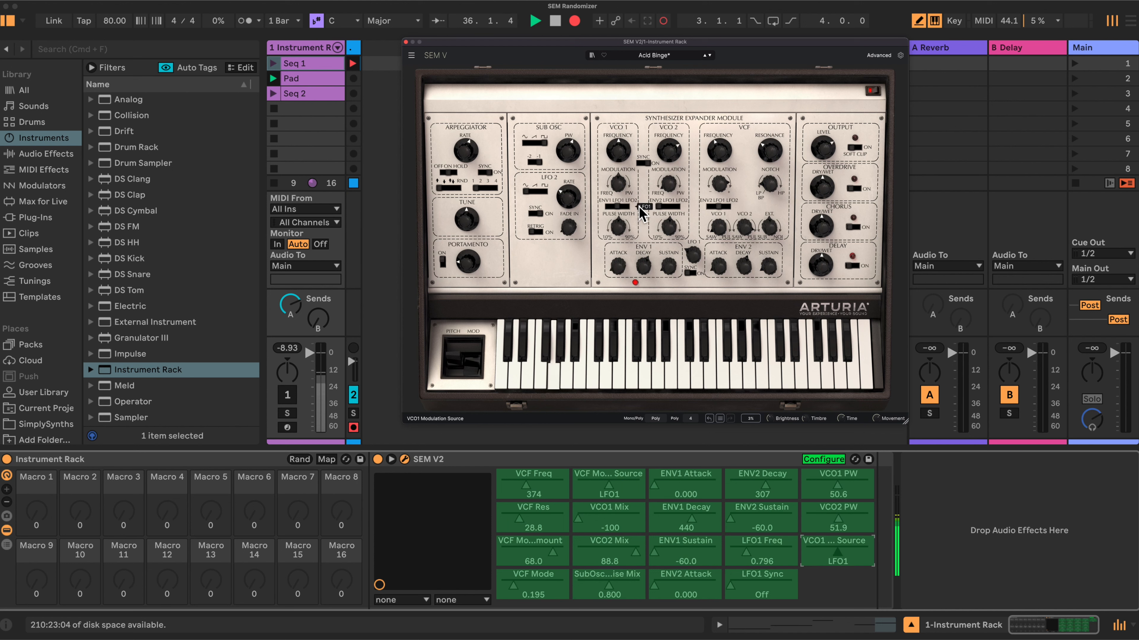
{"action": "left_click", "coordinate": [668, 207]}
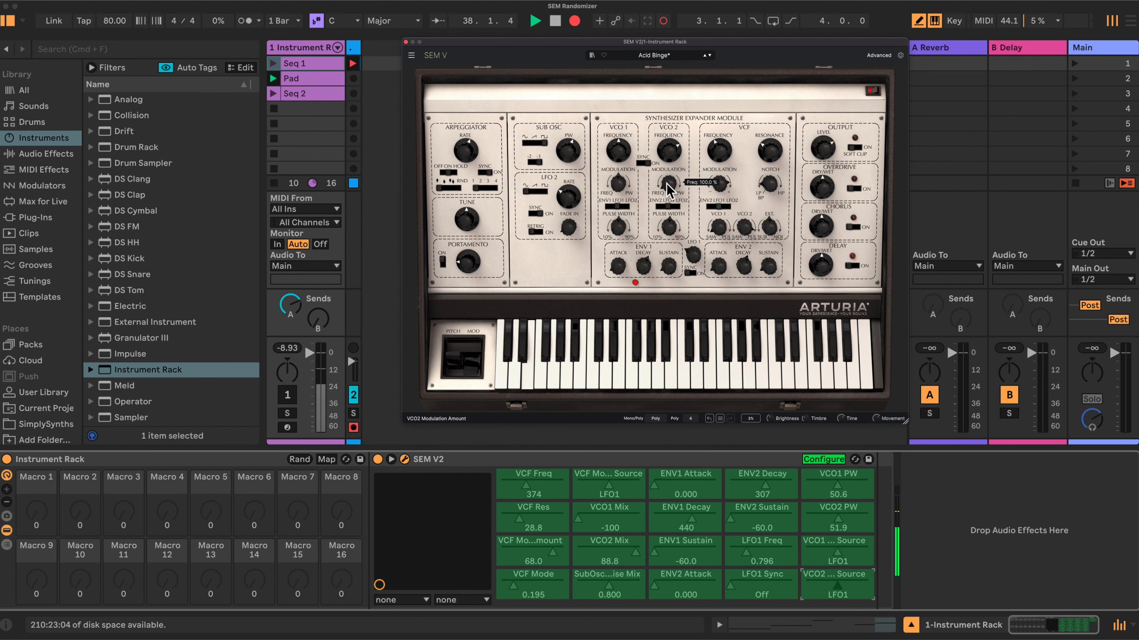
{"action": "left_click", "coordinate": [668, 184]}
{"action": "left_click", "coordinate": [618, 183]}
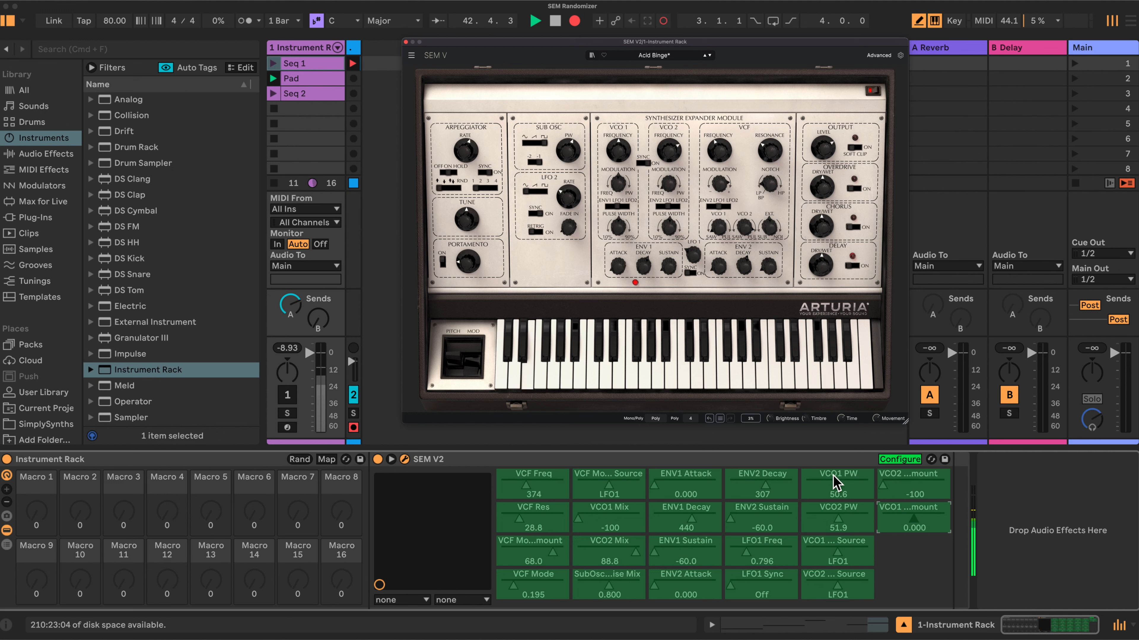
- Enter macro mapping for the rack, assigning VCF Freq to Macro 1 and VCF Res to Macro 2
{"action": "left_click", "coordinate": [326, 458]}
{"action": "left_click", "coordinate": [525, 485]}
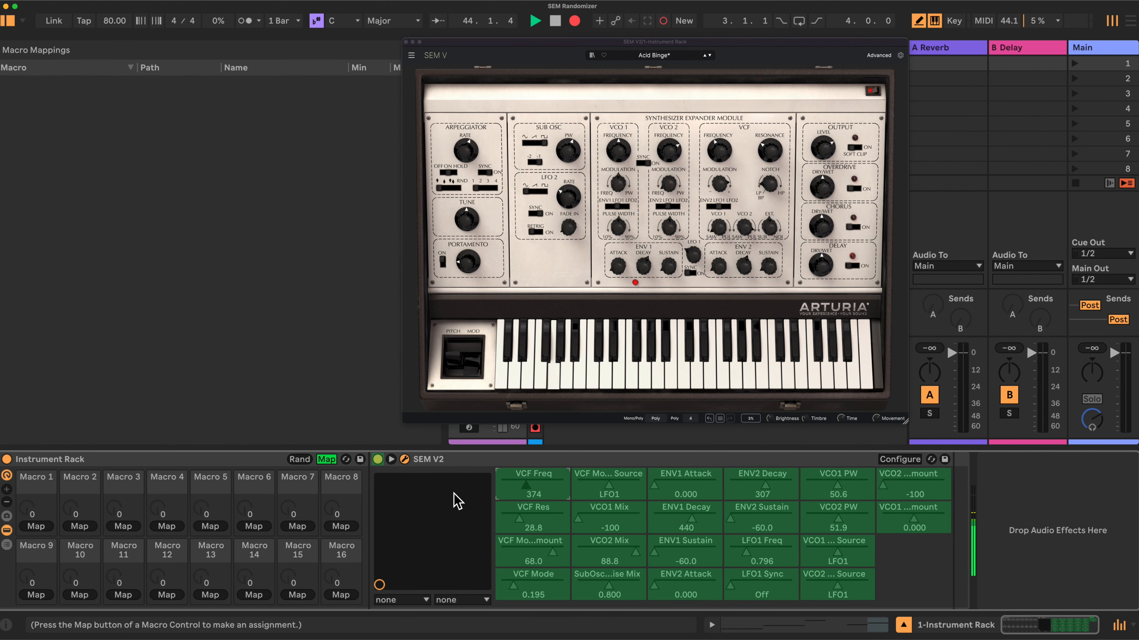
{"action": "left_click", "coordinate": [43, 525]}
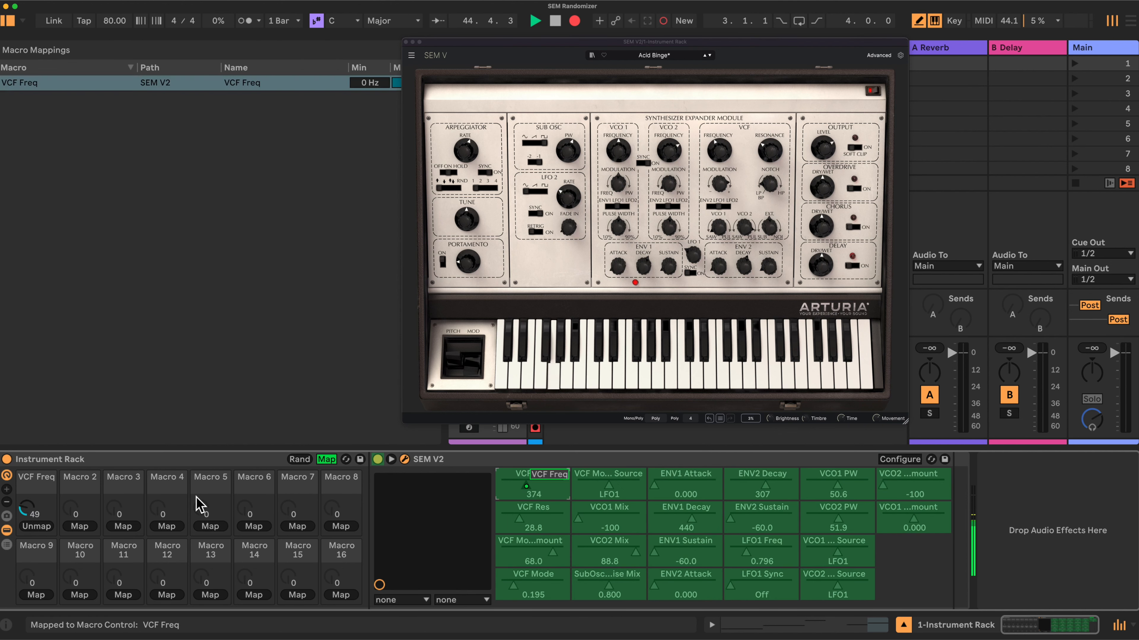
{"action": "left_click", "coordinate": [549, 514]}
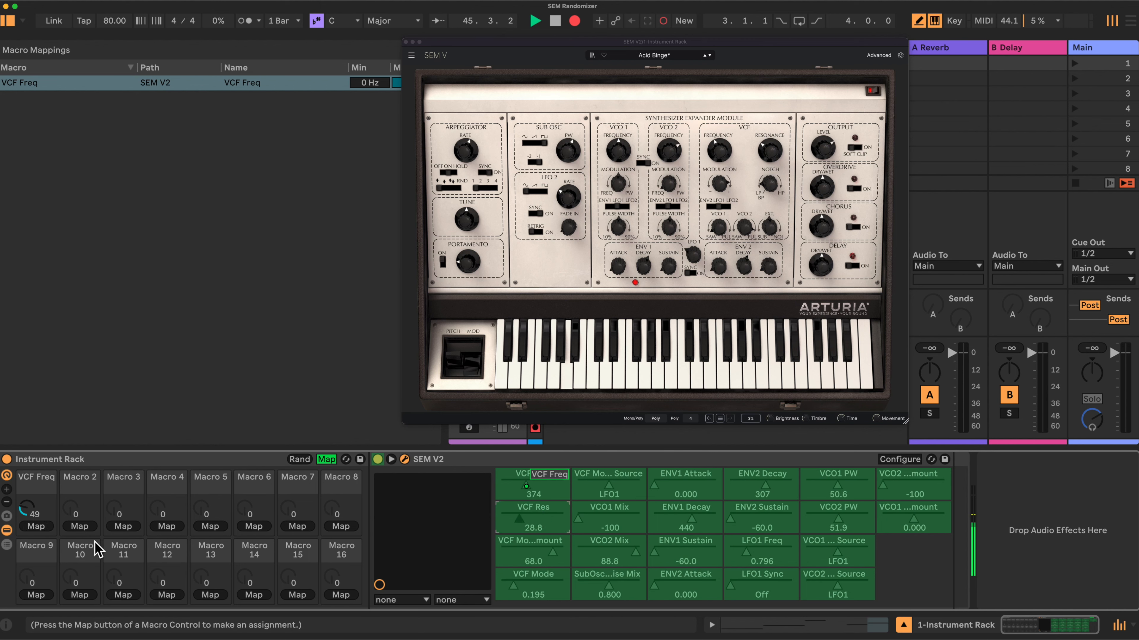
{"action": "left_click", "coordinate": [74, 527]}
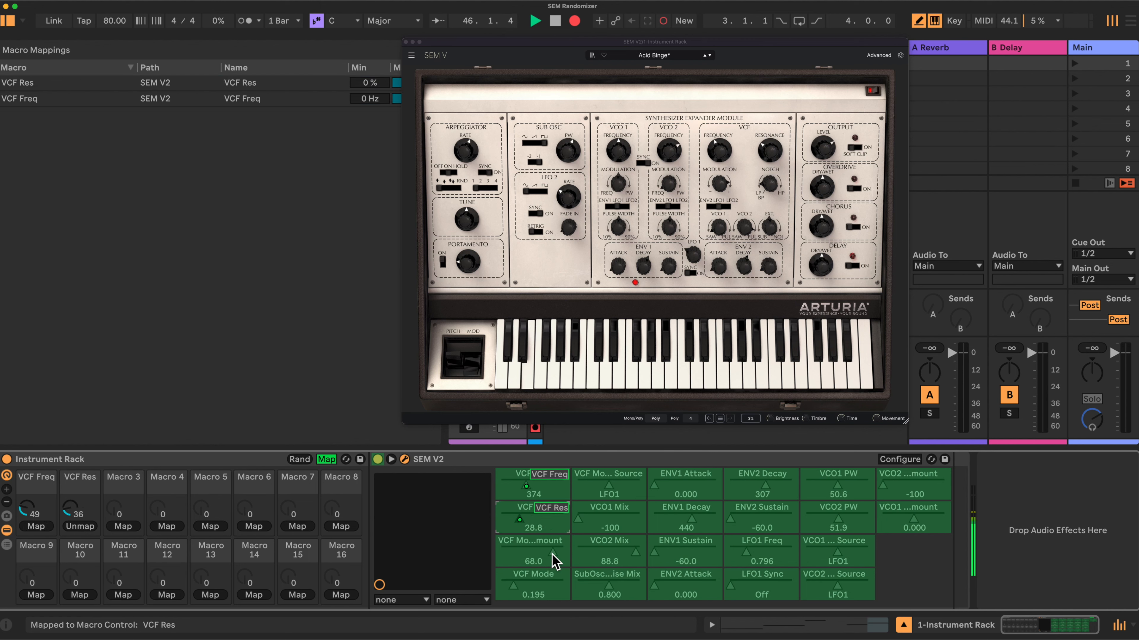
- Map ENV1 Attack, ENV1 Decay and ENV1 Sustain to Macros 9, 10 and 11 respectively
{"action": "left_click", "coordinate": [675, 486]}
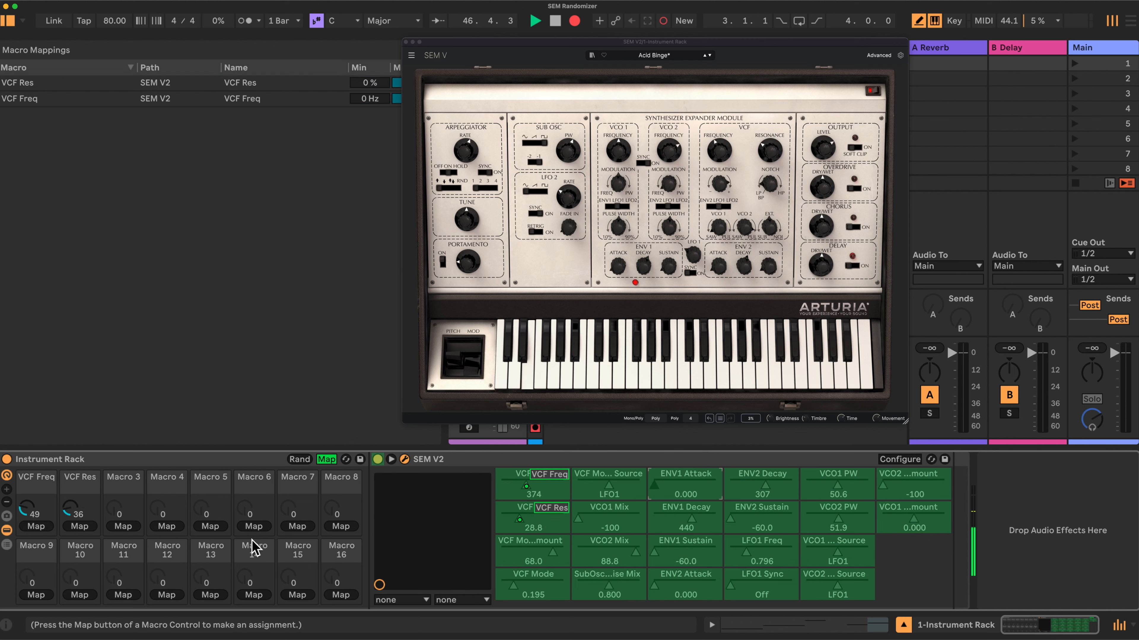
{"action": "left_click", "coordinate": [43, 595]}
{"action": "left_click", "coordinate": [690, 522]}
{"action": "left_click", "coordinate": [80, 595]}
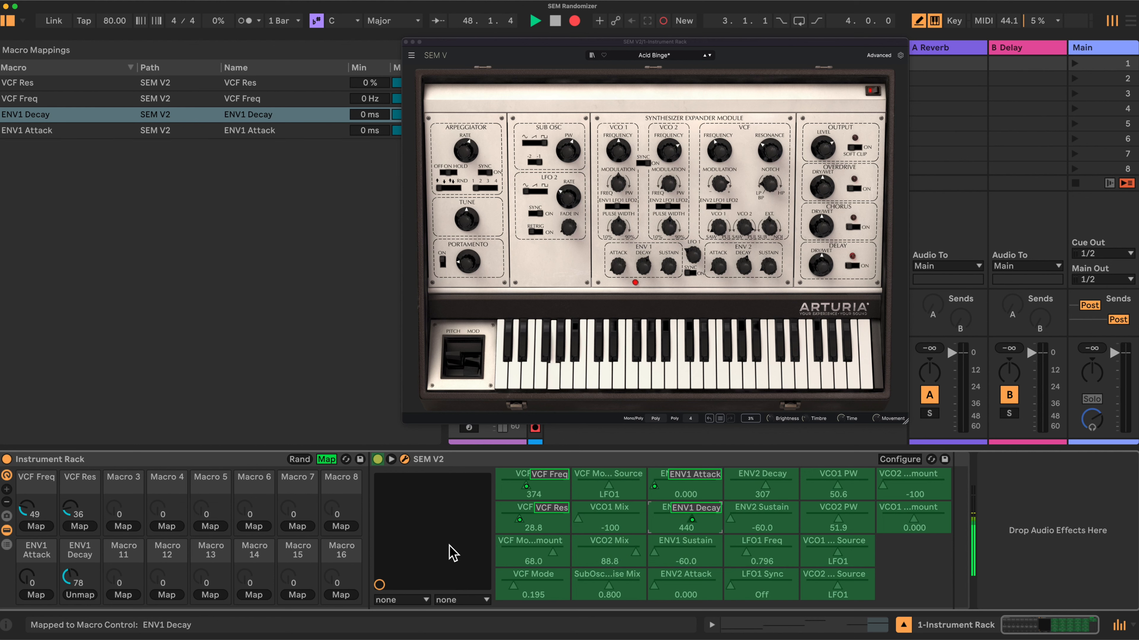
{"action": "left_click", "coordinate": [683, 553]}
{"action": "left_click", "coordinate": [119, 596]}
- Map ENV2 Attack, Decay and Sustain to the same macros as their ENV1 counterparts, Macros 9, 10 and 11
{"action": "left_click", "coordinate": [686, 588]}
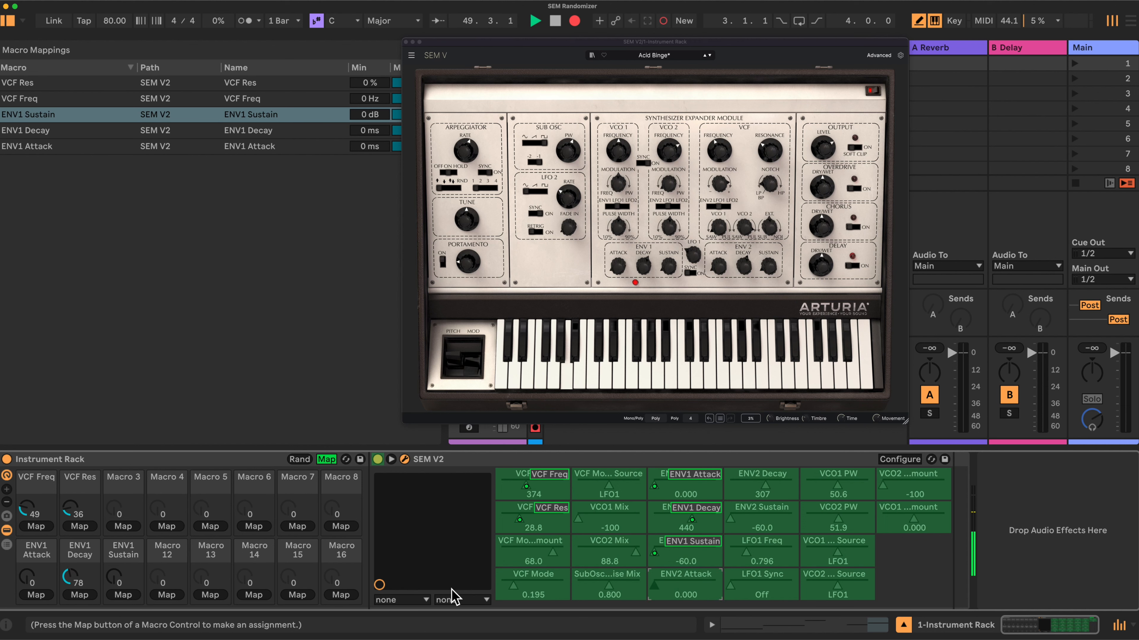
{"action": "left_click", "coordinate": [36, 595]}
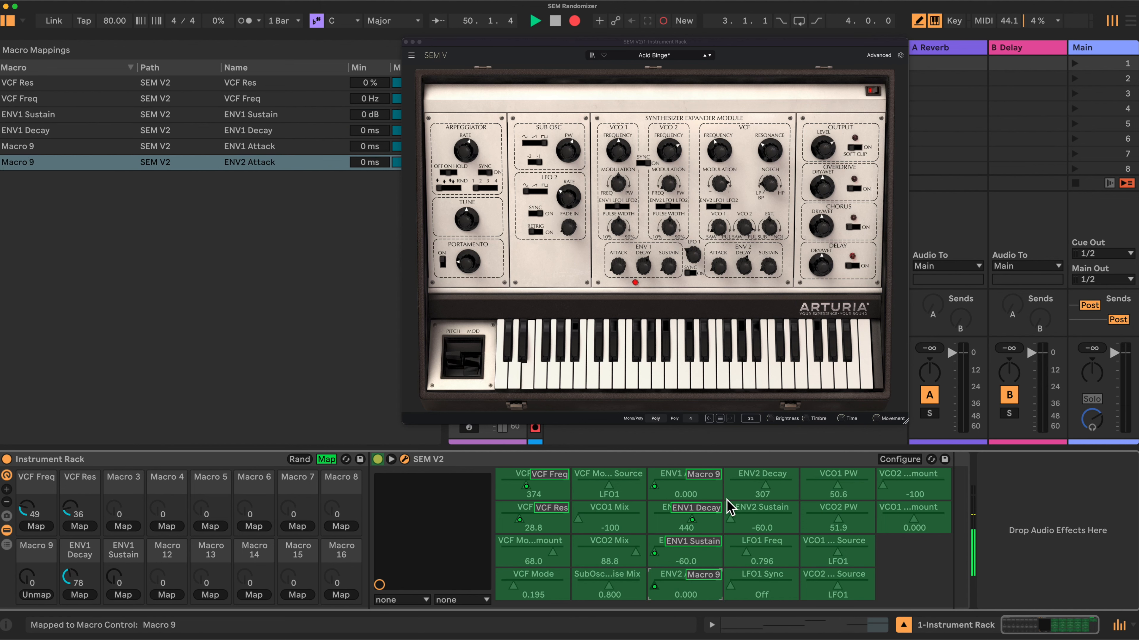
{"action": "left_click", "coordinate": [751, 491]}
{"action": "left_click", "coordinate": [80, 595]}
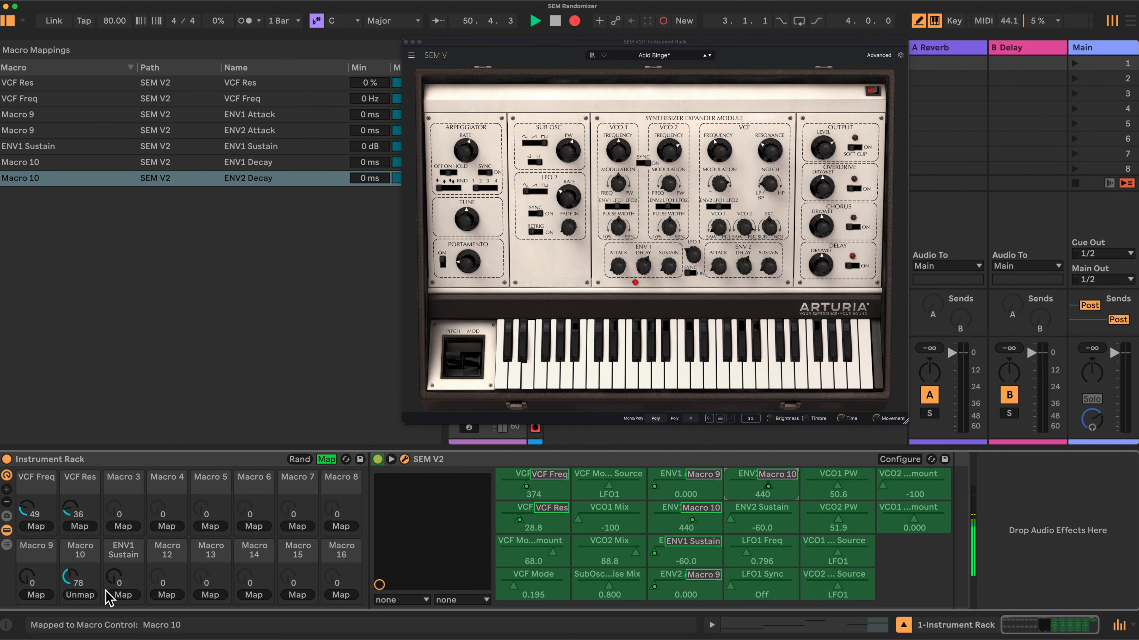
{"action": "left_click", "coordinate": [747, 513]}
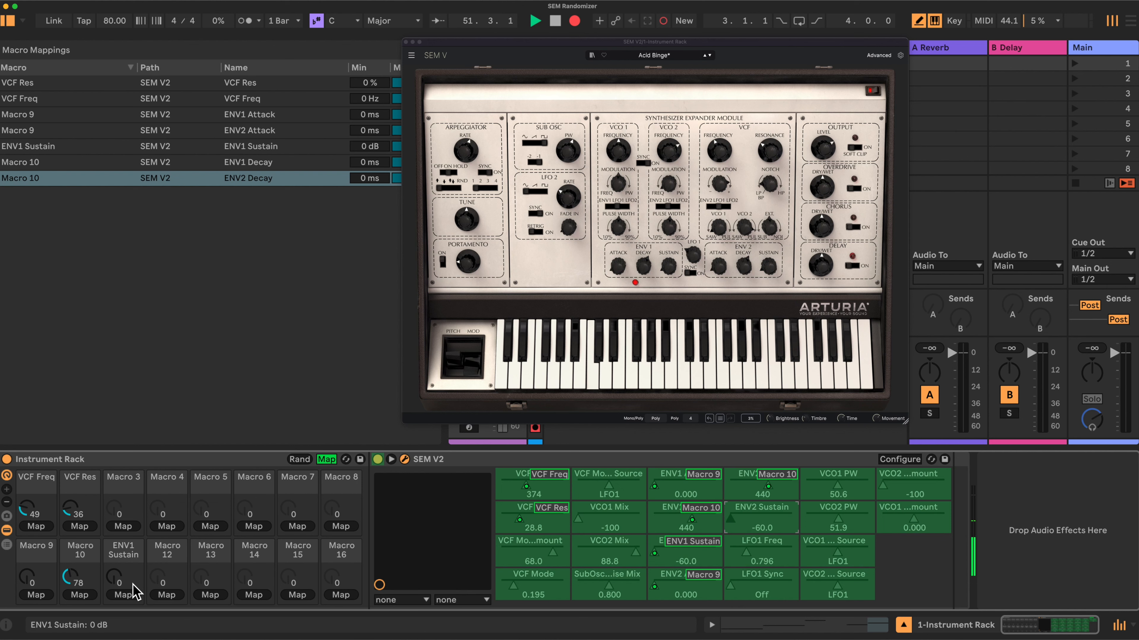
{"action": "left_click", "coordinate": [125, 595]}
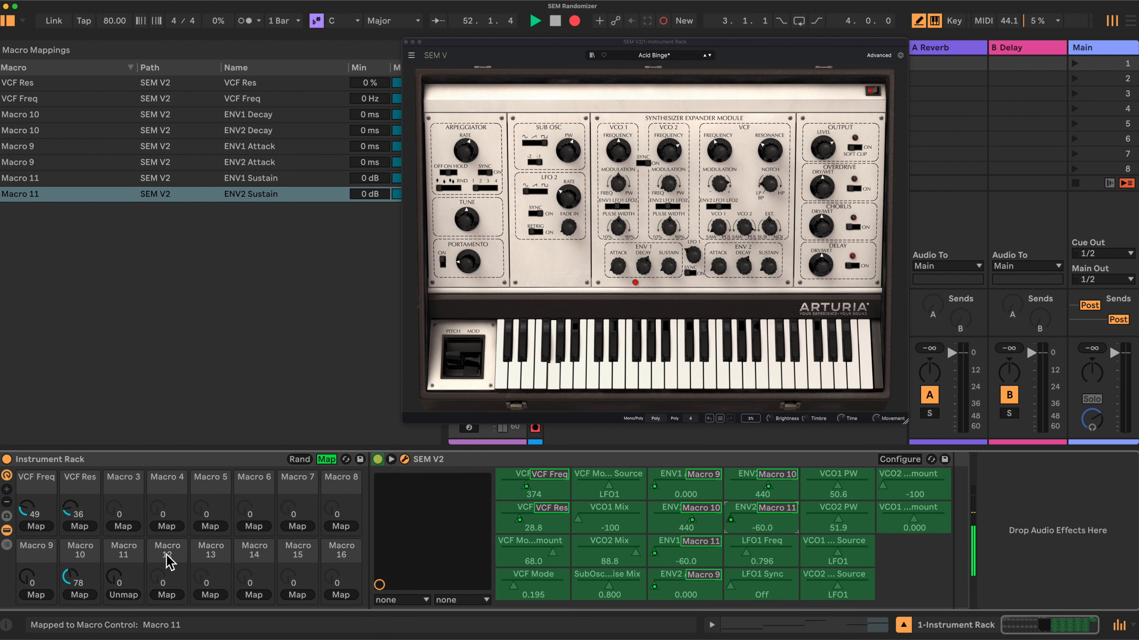
- Rename the shared envelope macros 9, 10 and 11 as A, D and S
{"action": "right_click", "coordinate": [36, 556]}
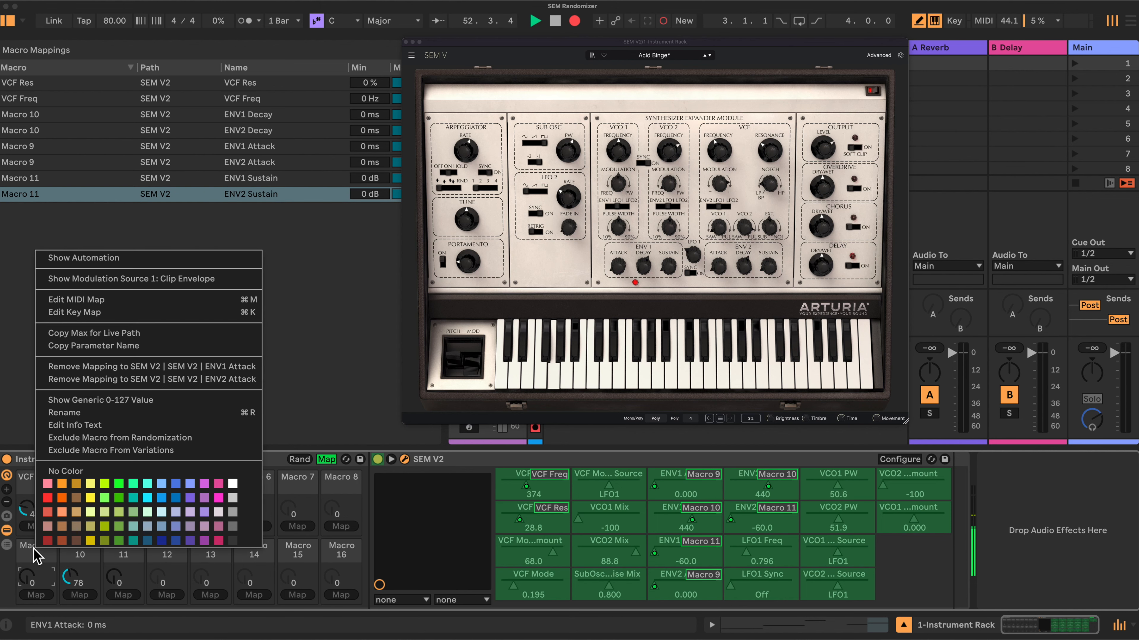
{"action": "left_click", "coordinate": [50, 423]}
{"action": "type", "text": "A"}
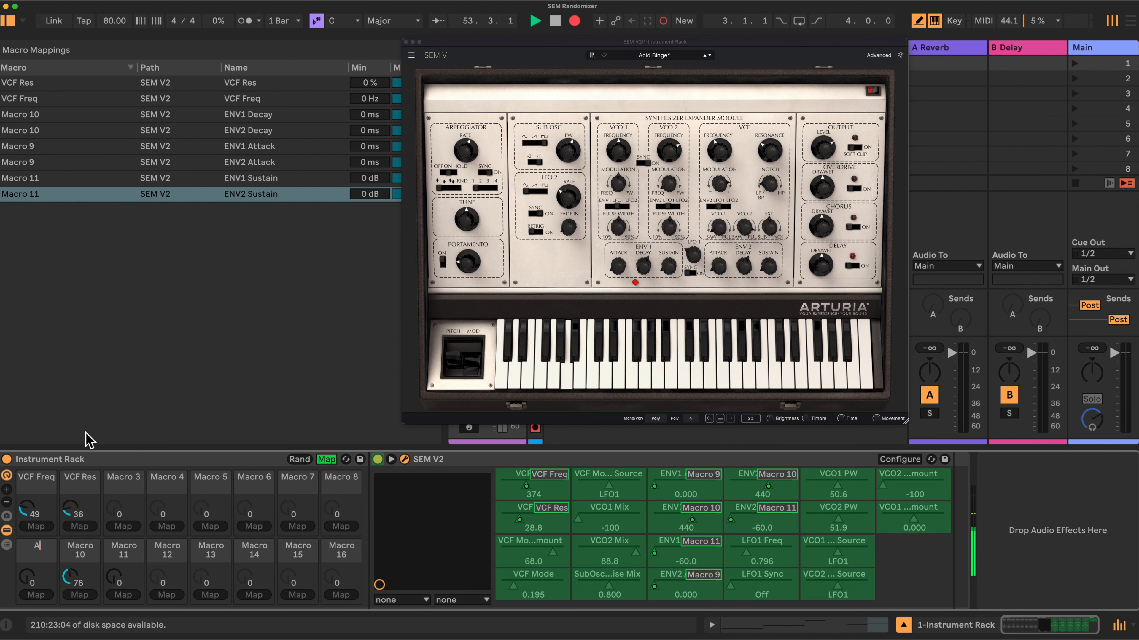
{"action": "right_click", "coordinate": [84, 548]}
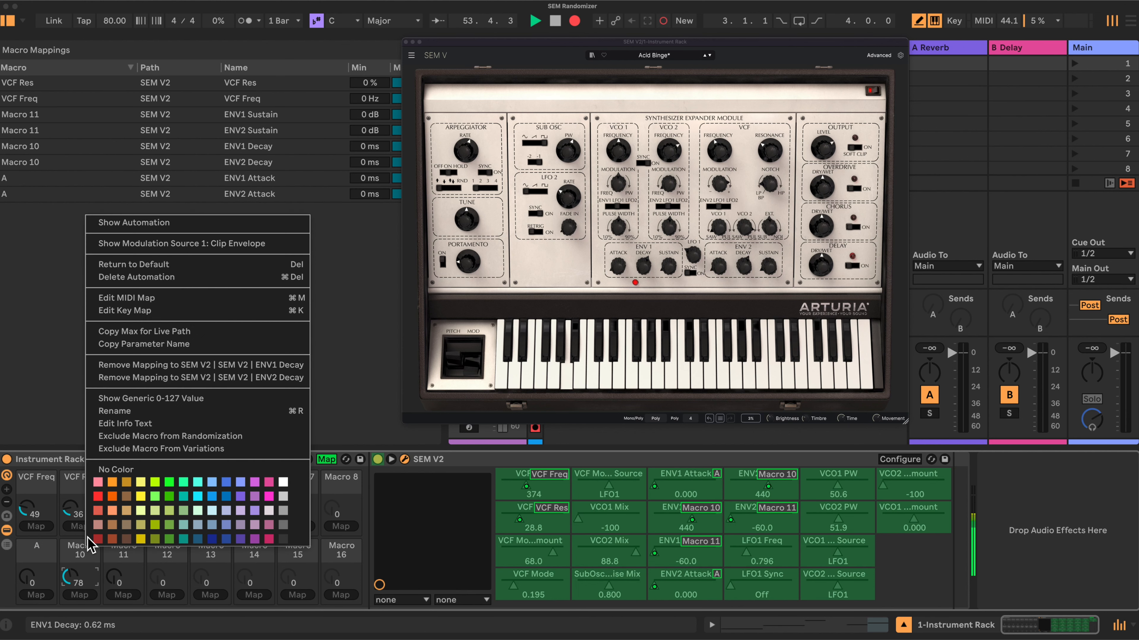
{"action": "left_click", "coordinate": [116, 411]}
{"action": "type", "text": "D"}
{"action": "right_click", "coordinate": [129, 551]}
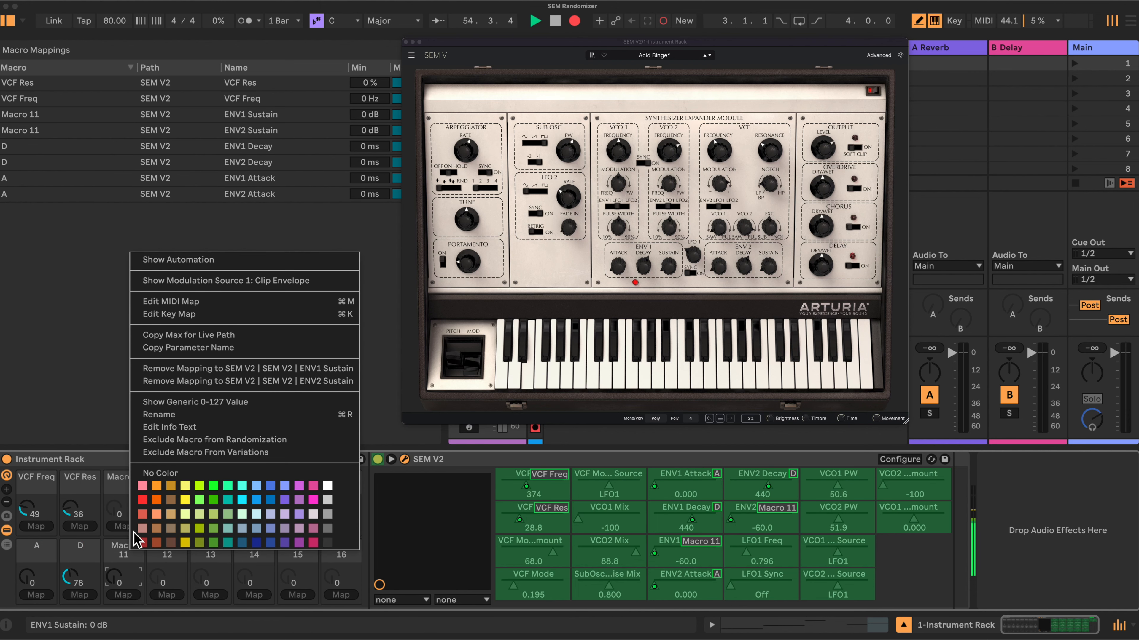
{"action": "left_click", "coordinate": [162, 430]}
{"action": "type", "text": "S"}
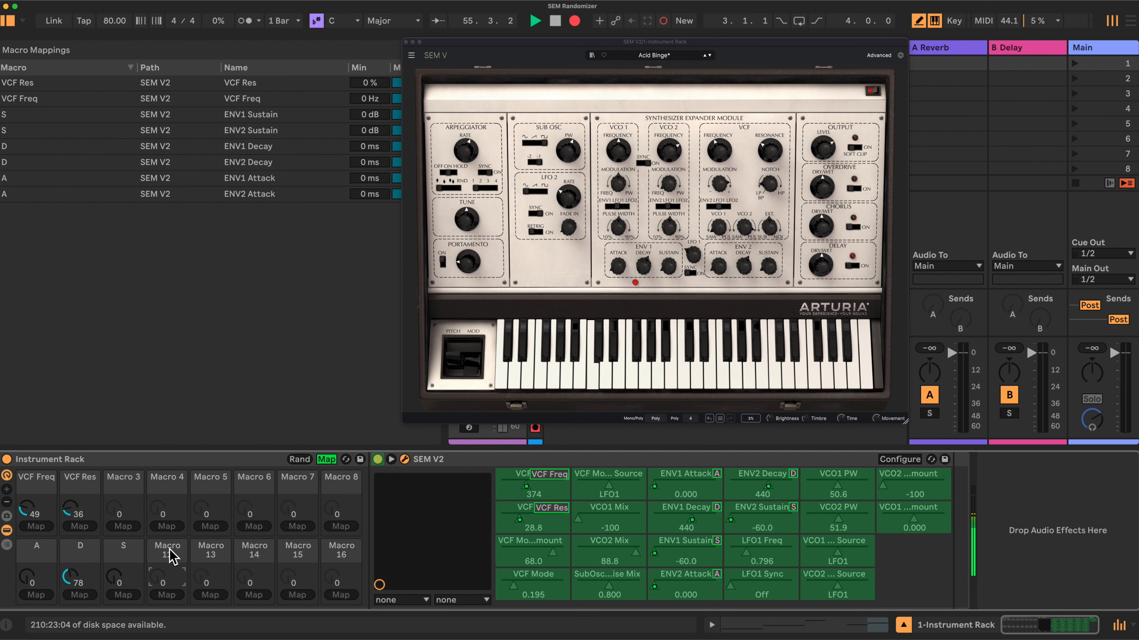
{"action": "right_click", "coordinate": [169, 552]}
{"action": "left_click", "coordinate": [196, 415]}
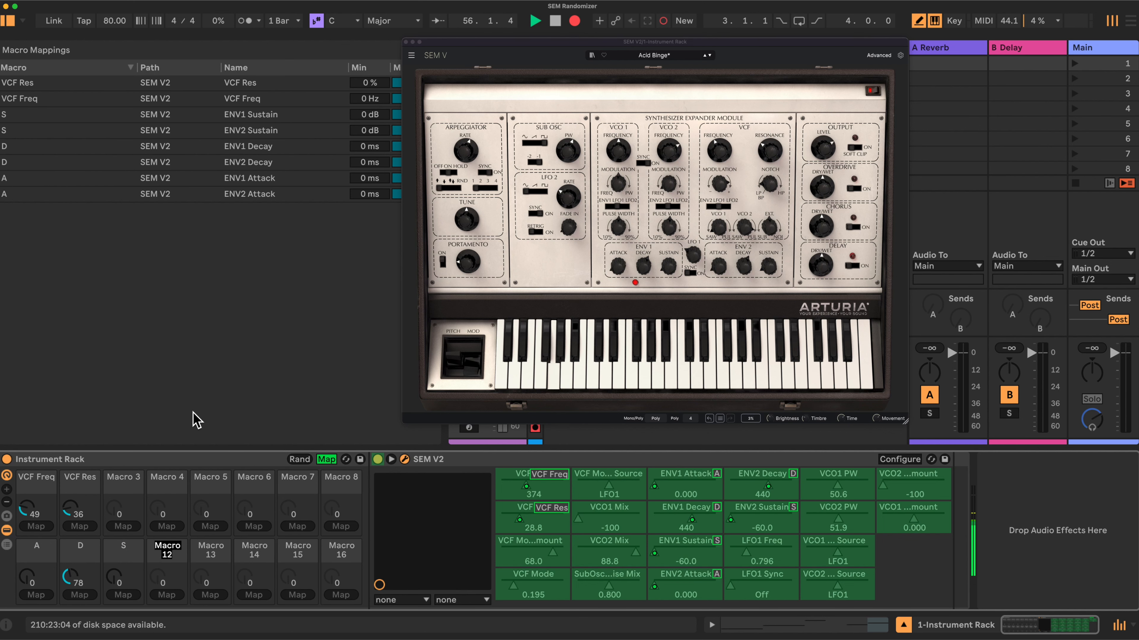
{"action": "key", "text": "Escape"}
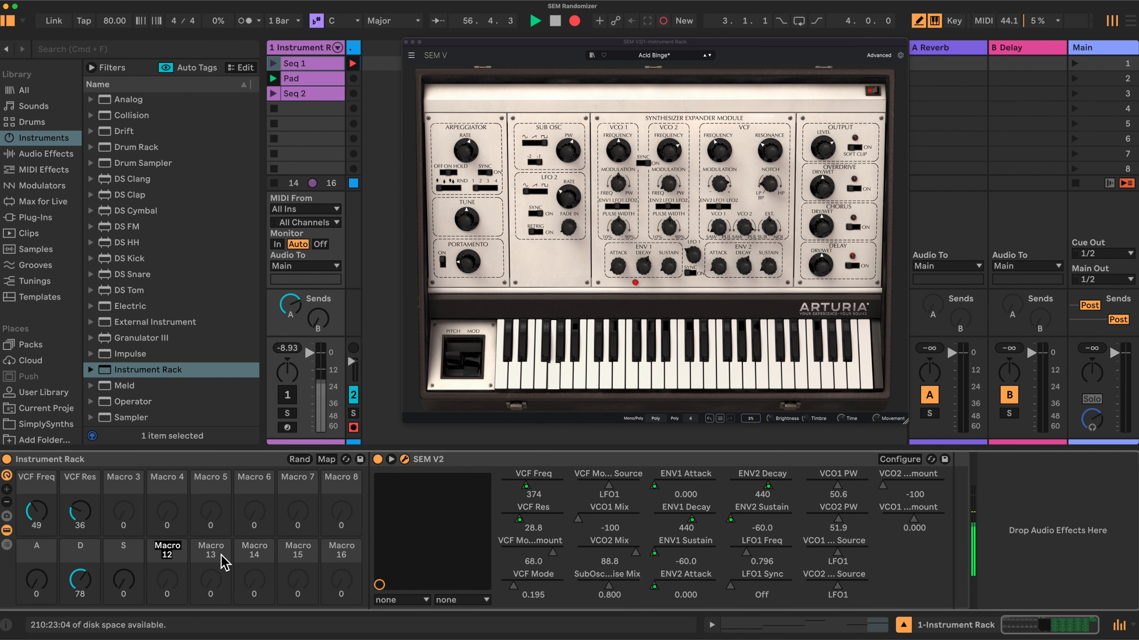
{"action": "left_click", "coordinate": [184, 558]}
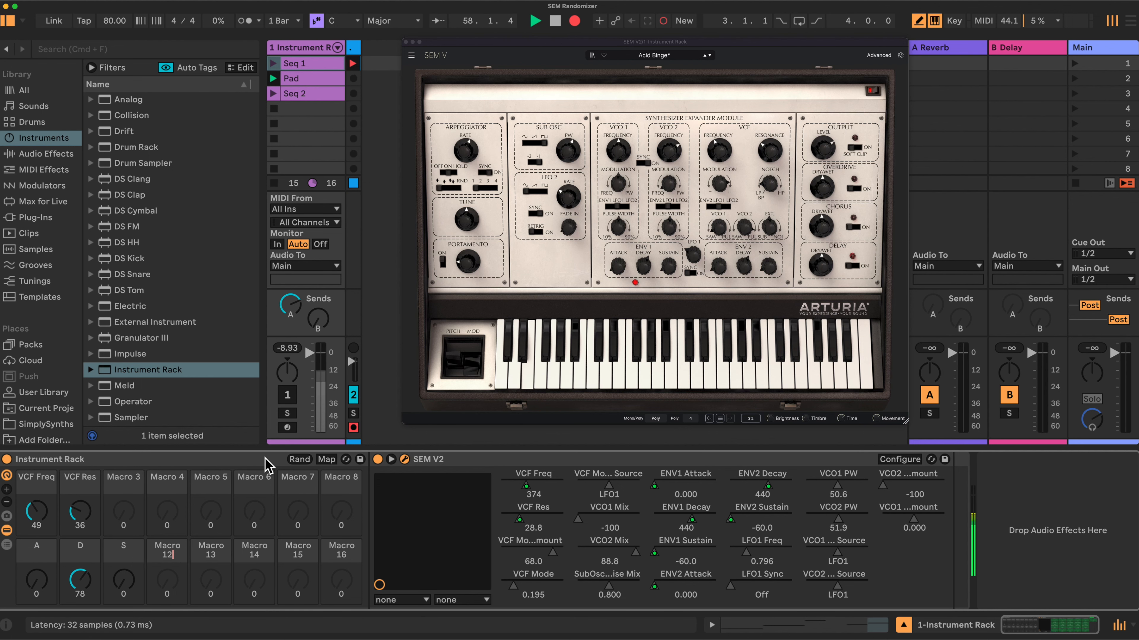
{"action": "left_click", "coordinate": [326, 459]}
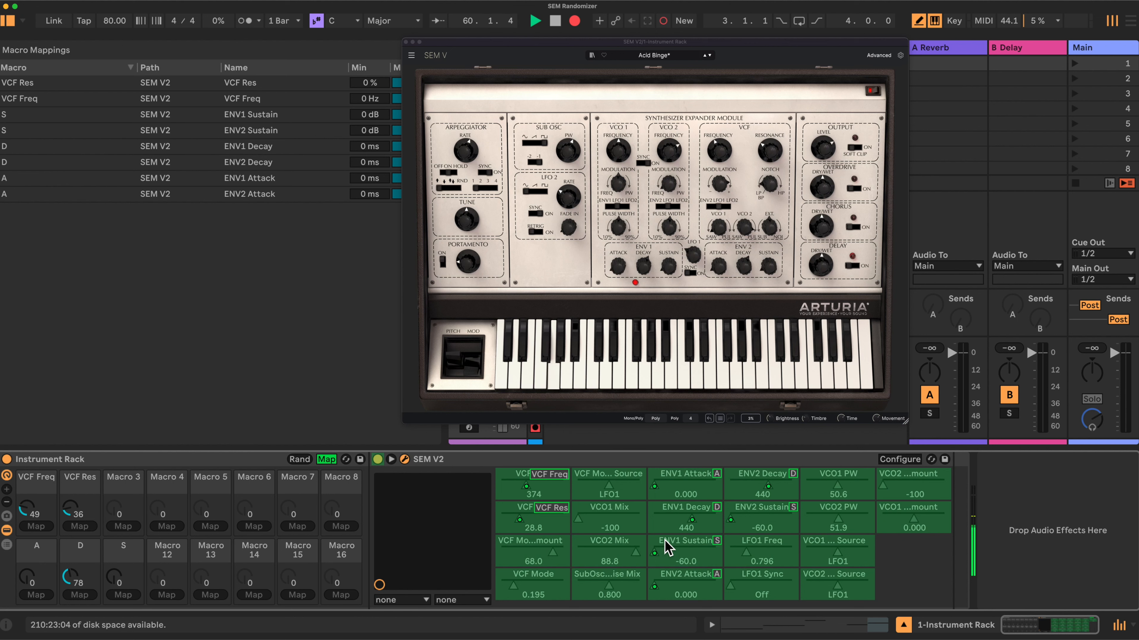
- Map VCO1 PW to Macro 3 and VCO2 PW to Macro 4
{"action": "left_click", "coordinate": [820, 489]}
{"action": "left_click", "coordinate": [125, 525]}
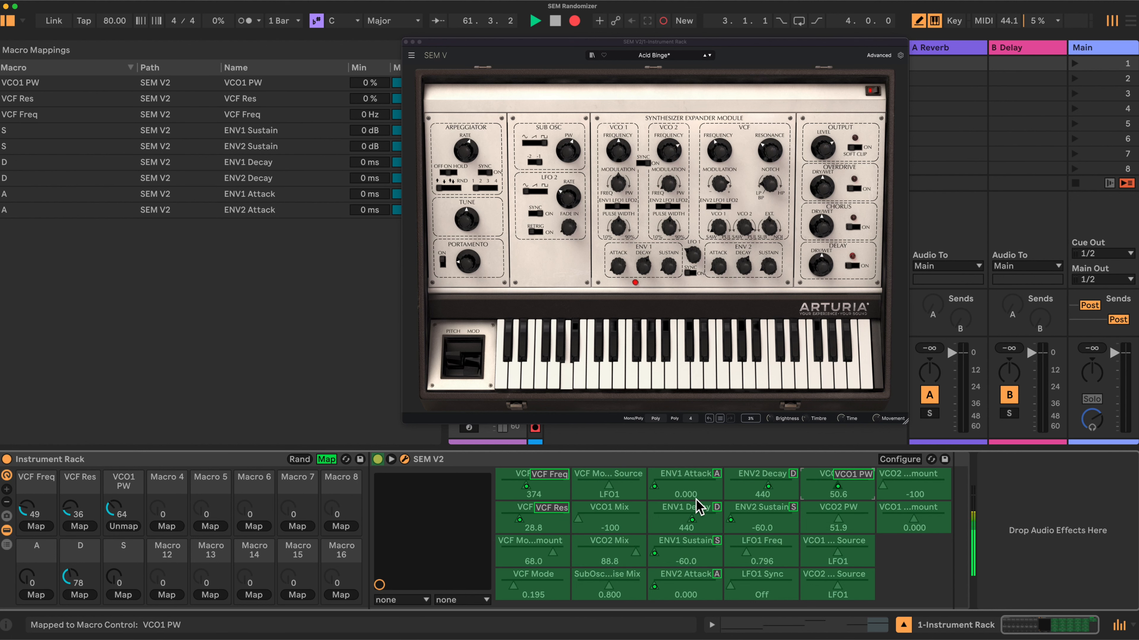
{"action": "left_click", "coordinate": [807, 511]}
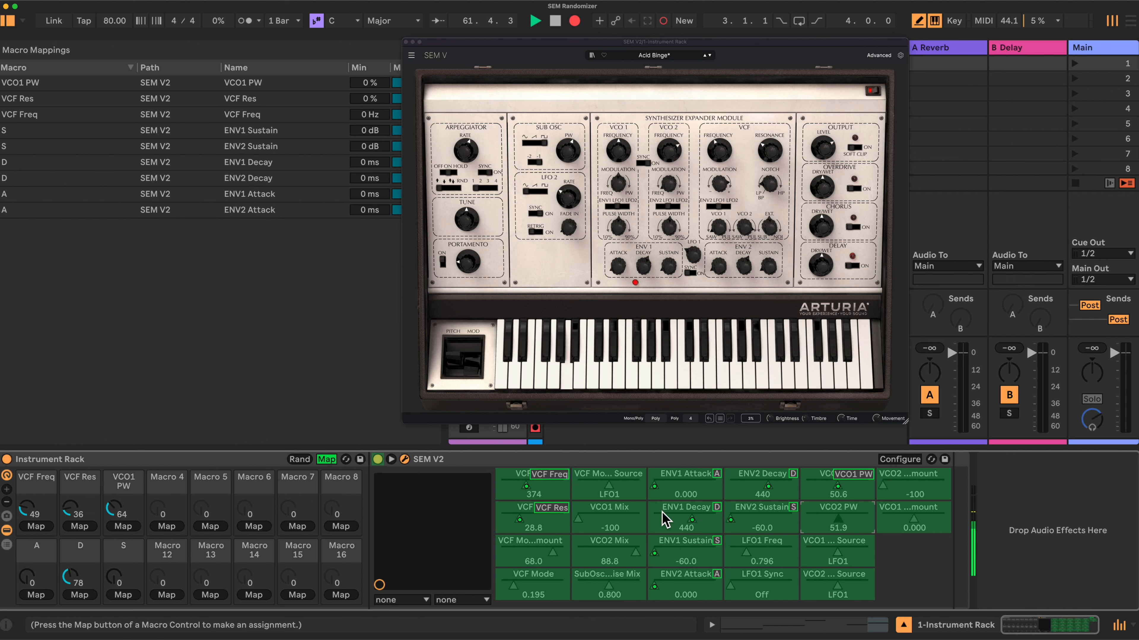
{"action": "left_click", "coordinate": [165, 527]}
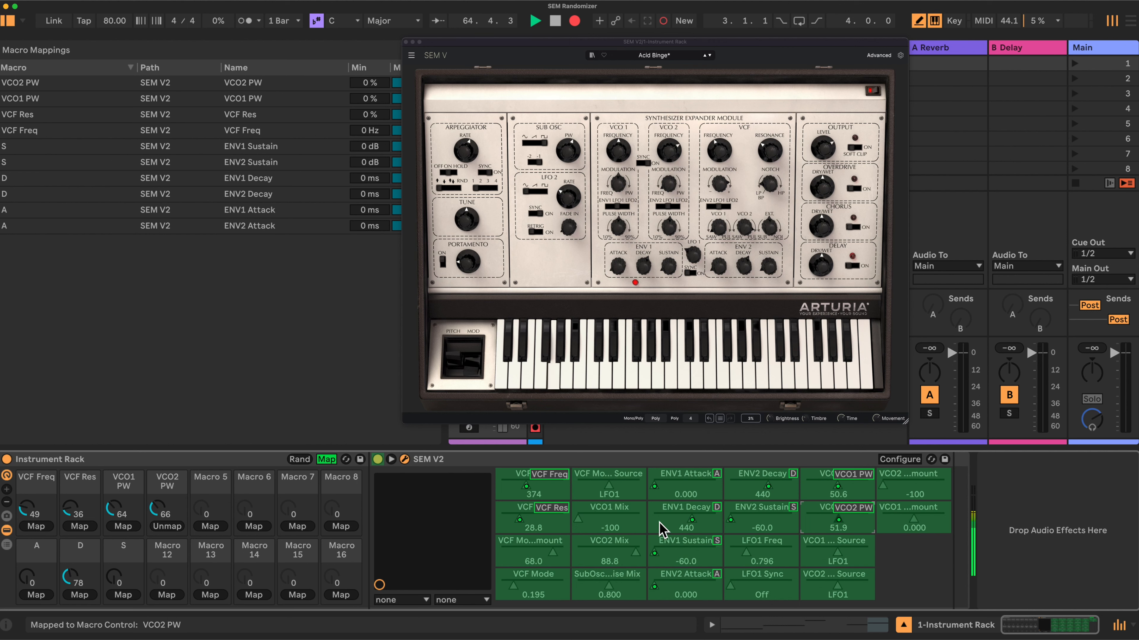
- Map VCF Modulation Amount to Macro 5, VCF Mode to Macro 6 and VCF Modulation Source to Macro 7
{"action": "left_click", "coordinate": [530, 557]}
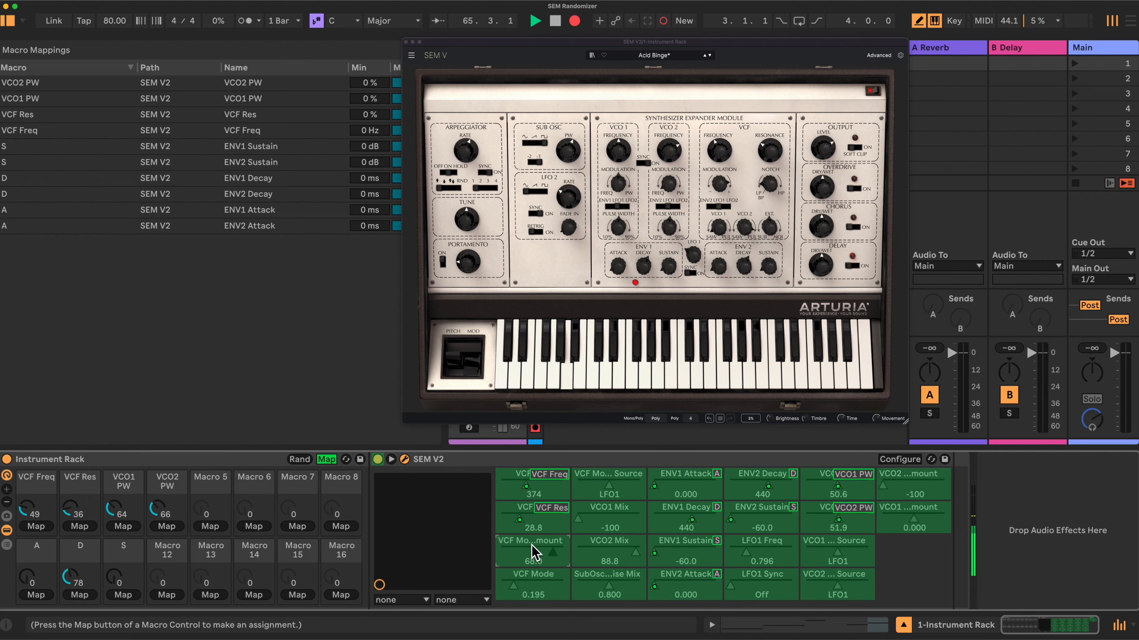
{"action": "left_click", "coordinate": [211, 527]}
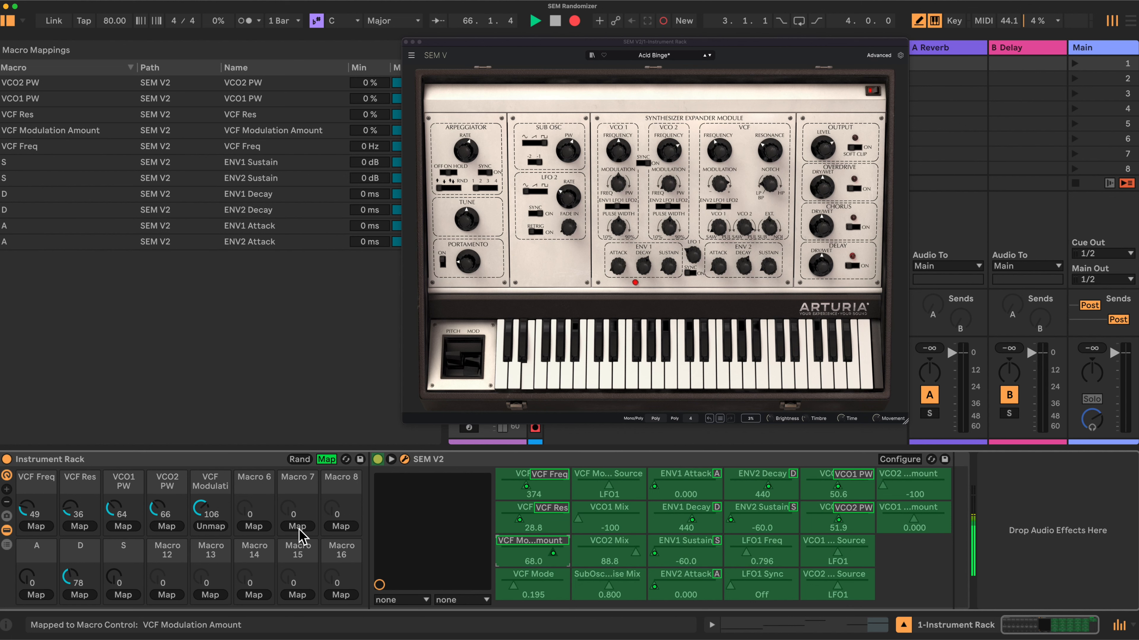
{"action": "left_click", "coordinate": [544, 588]}
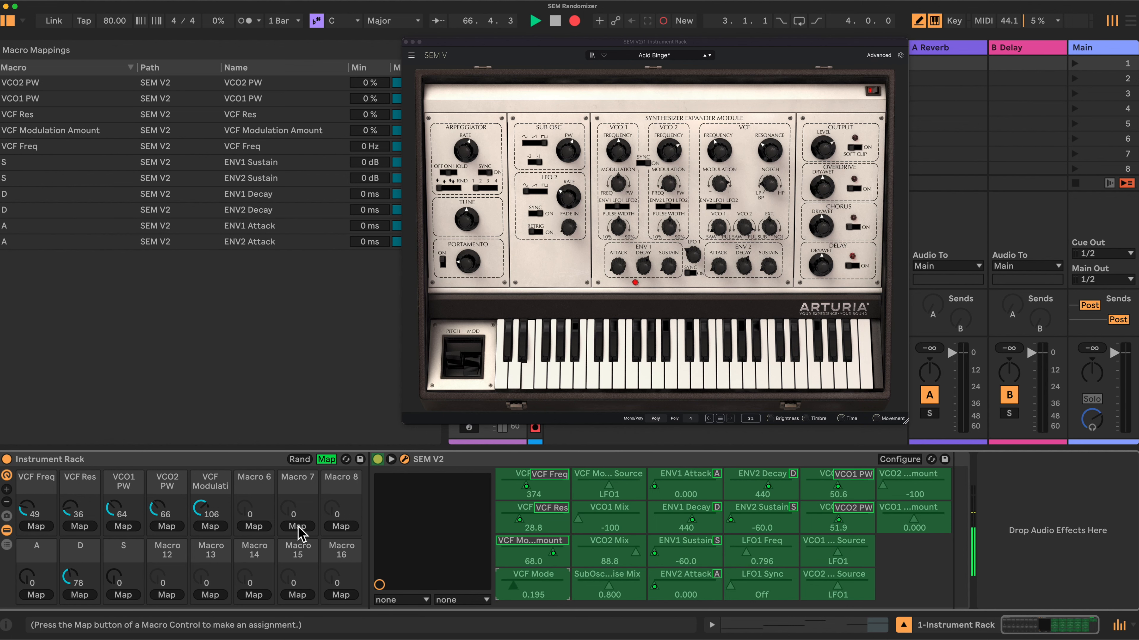
{"action": "left_click", "coordinate": [260, 526]}
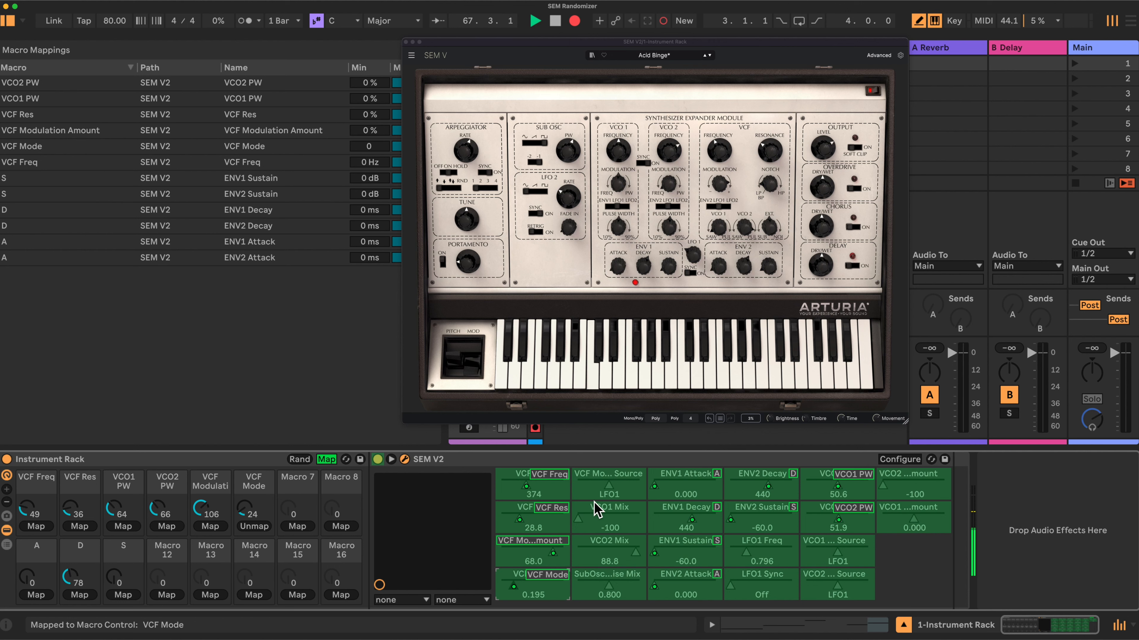
{"action": "left_click", "coordinate": [295, 527]}
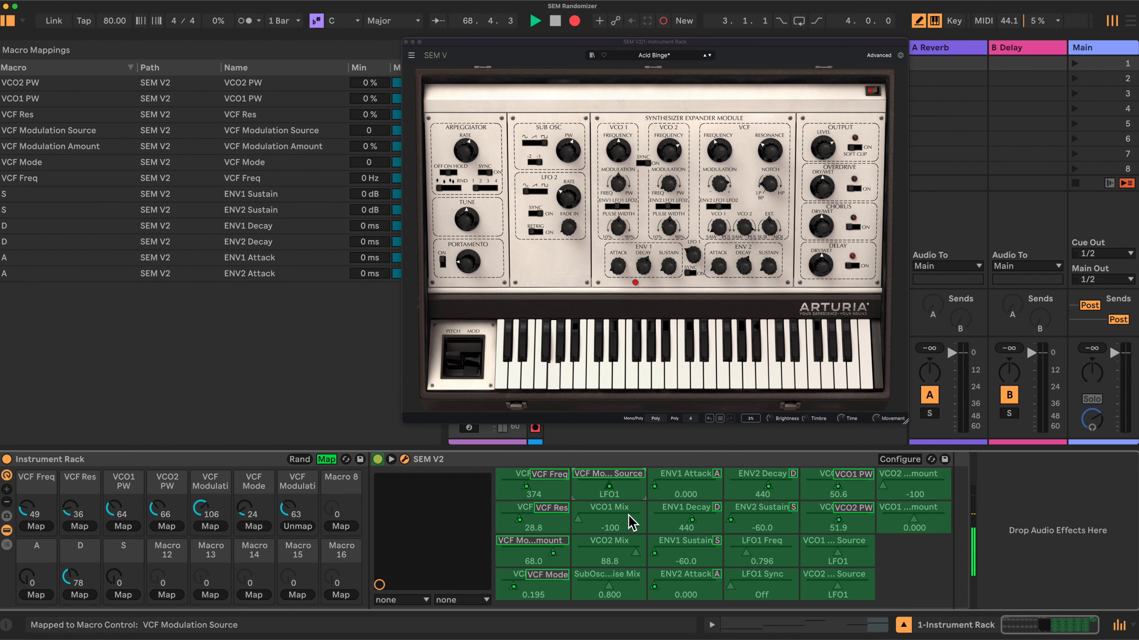
- Map VCO1 Mix to Macro 12, VCO2 Mix to Macro 13 and SubOsc/Noise Mix to Macro 14
{"action": "left_click", "coordinate": [625, 524]}
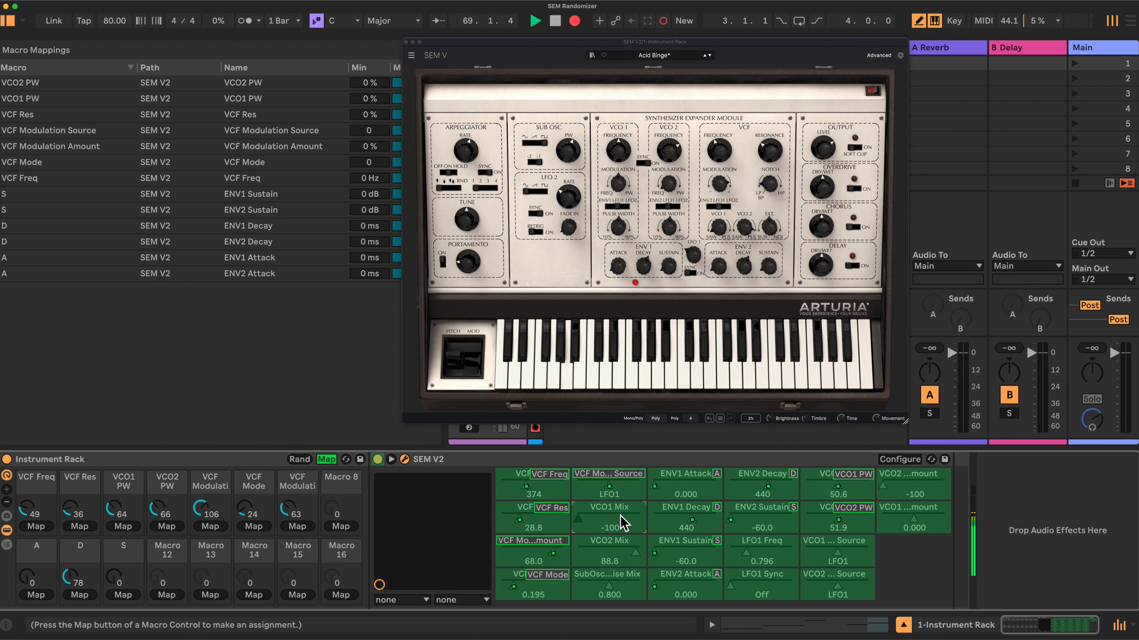
{"action": "left_click", "coordinate": [167, 595]}
{"action": "left_click", "coordinate": [621, 558]}
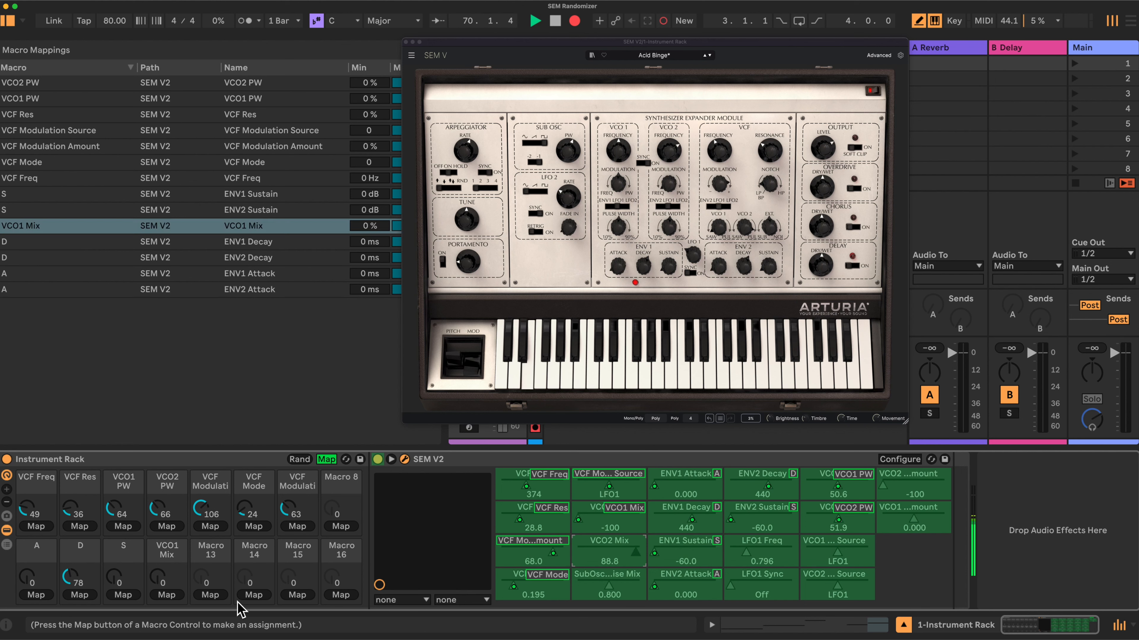
{"action": "left_click", "coordinate": [210, 595]}
{"action": "left_click", "coordinate": [608, 591]}
{"action": "left_click", "coordinate": [253, 595]}
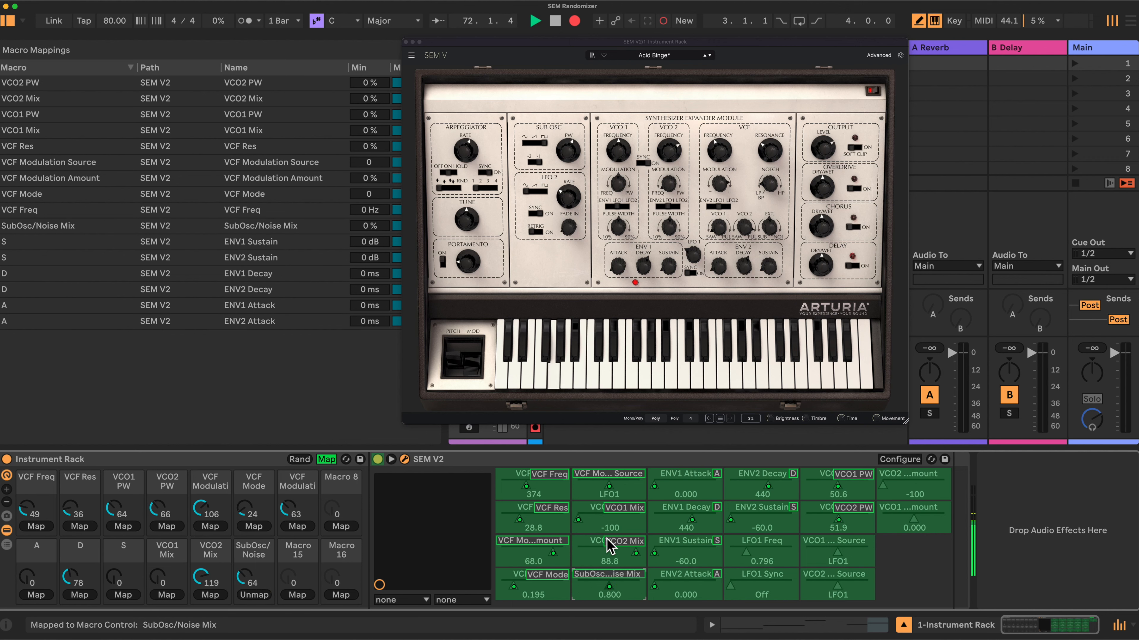
- Map LFO1 Freq to Macro 8 and LFO1 Sync to Macro 16
{"action": "left_click", "coordinate": [762, 555]}
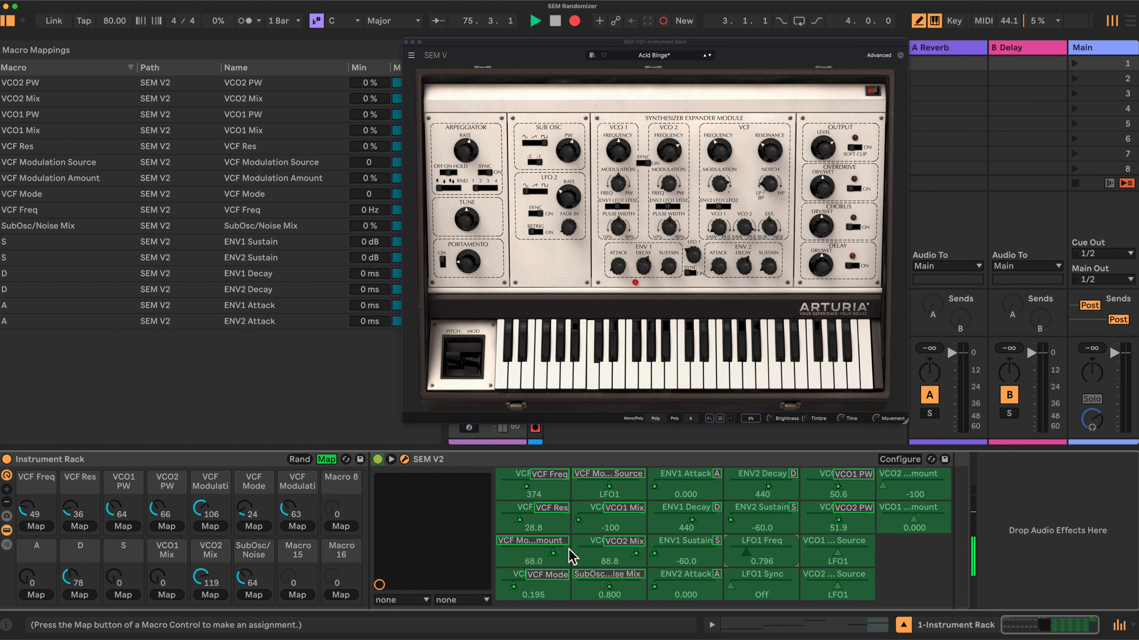
{"action": "left_click", "coordinate": [343, 526]}
{"action": "left_click", "coordinate": [767, 596]}
{"action": "left_click", "coordinate": [341, 595]}
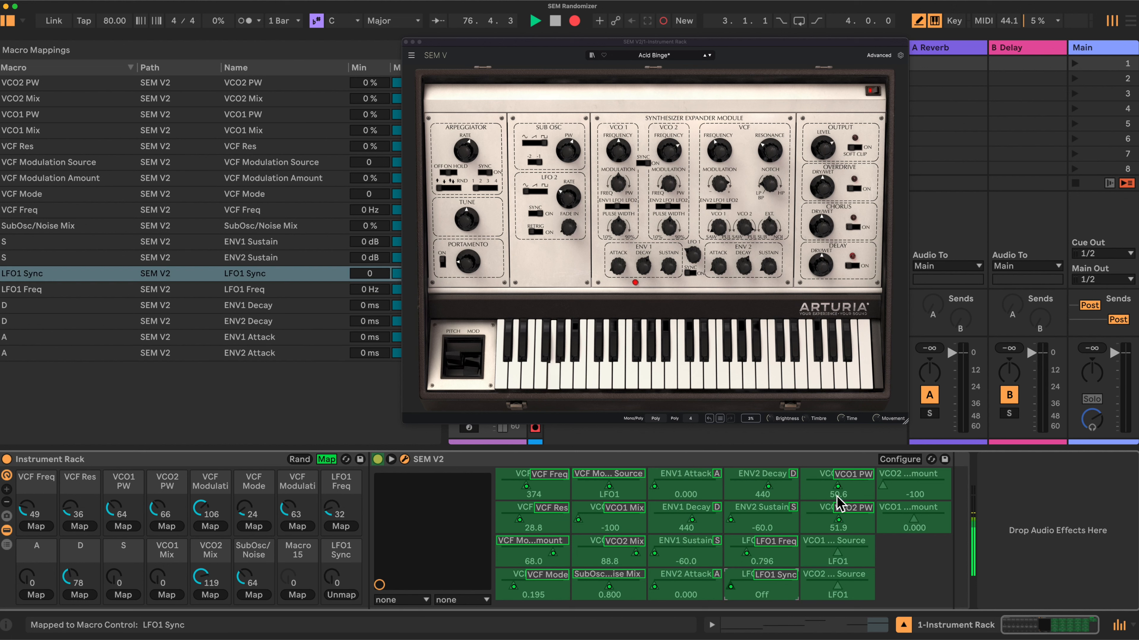
- Map VCO1 Modulation Source to Macro 15 and VCO2 Modulation Source to Macro 8
{"action": "left_click", "coordinate": [841, 543]}
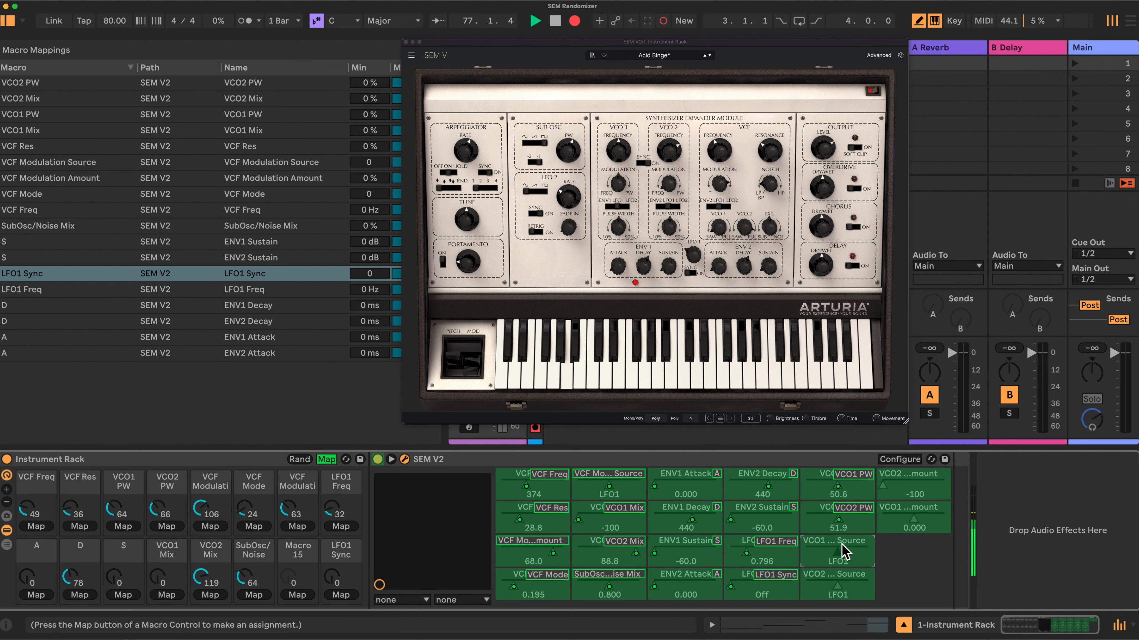
{"action": "left_click", "coordinate": [302, 596]}
{"action": "left_click", "coordinate": [824, 592]}
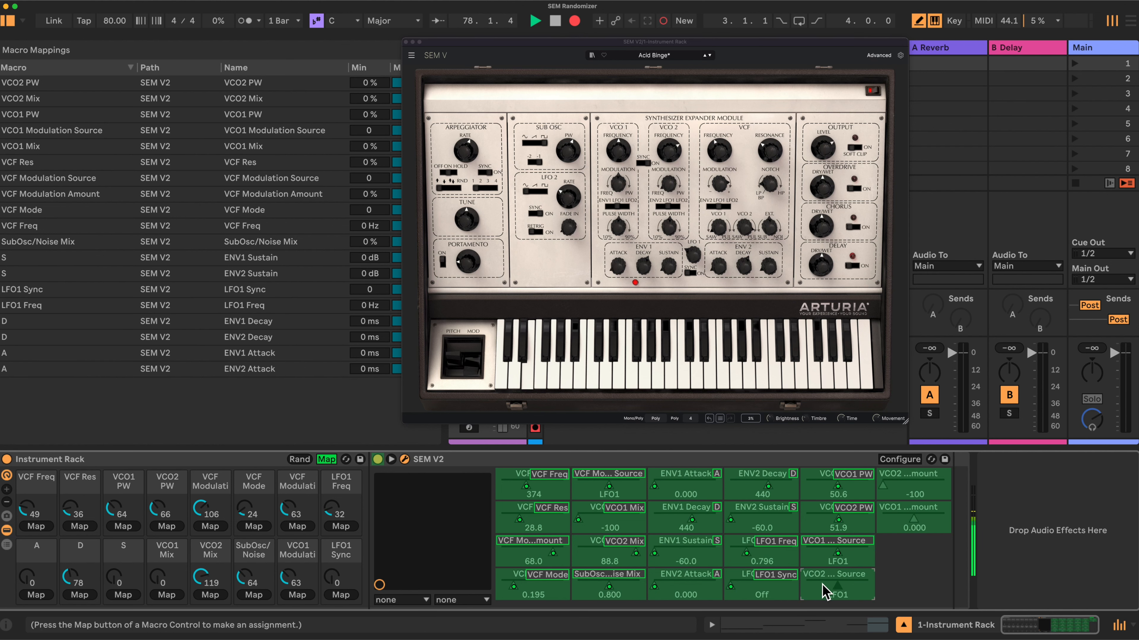
{"action": "left_click", "coordinate": [341, 526]}
- Map VCO2 Modulation Amount to Macro 16 and VCO1 Modulation Amount to Macro 15
{"action": "left_click", "coordinate": [914, 483]}
{"action": "left_click", "coordinate": [340, 596]}
{"action": "left_click", "coordinate": [910, 523]}
{"action": "left_click", "coordinate": [297, 595]}
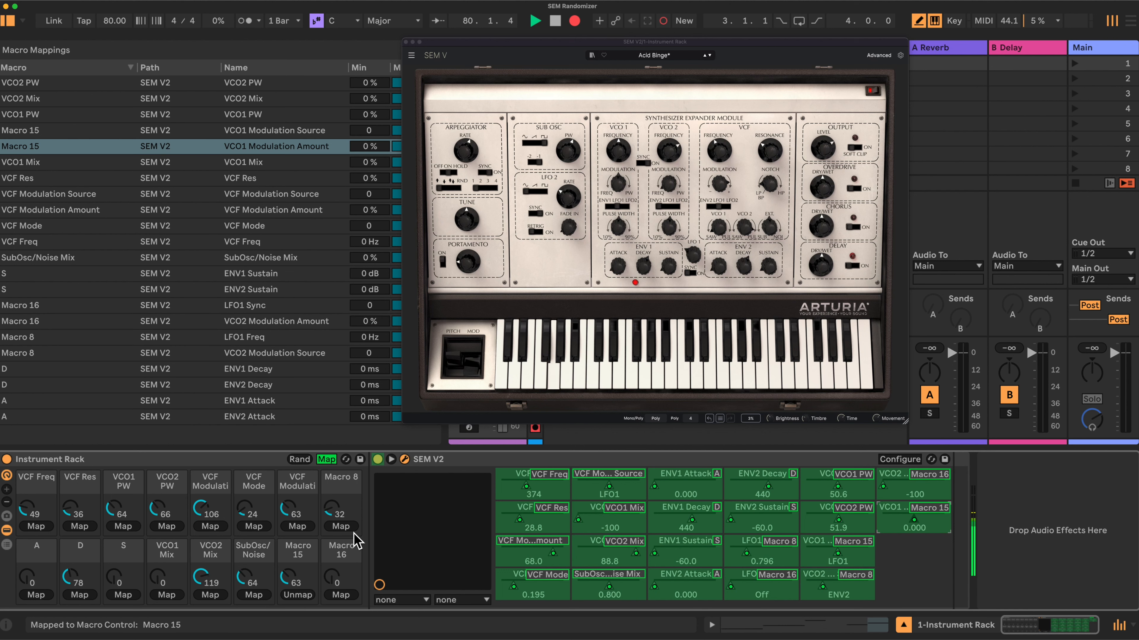
- Rename the shared macros 8, 15 and 16 as X, Y and Z
{"action": "right_click", "coordinate": [340, 485]}
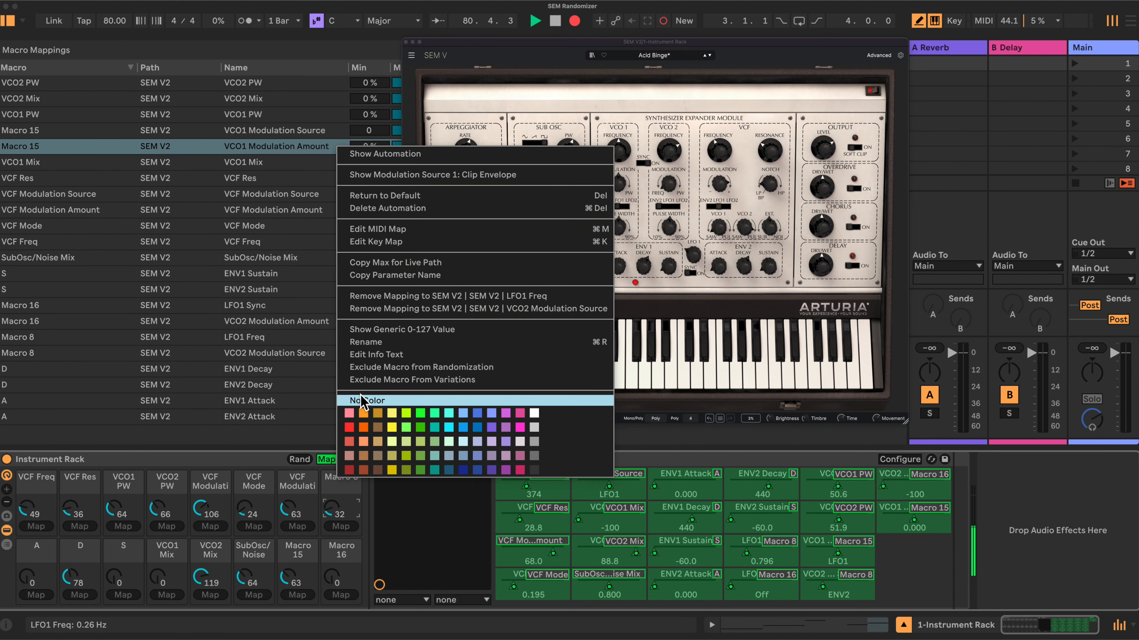
{"action": "left_click", "coordinate": [367, 342]}
{"action": "type", "text": "X"}
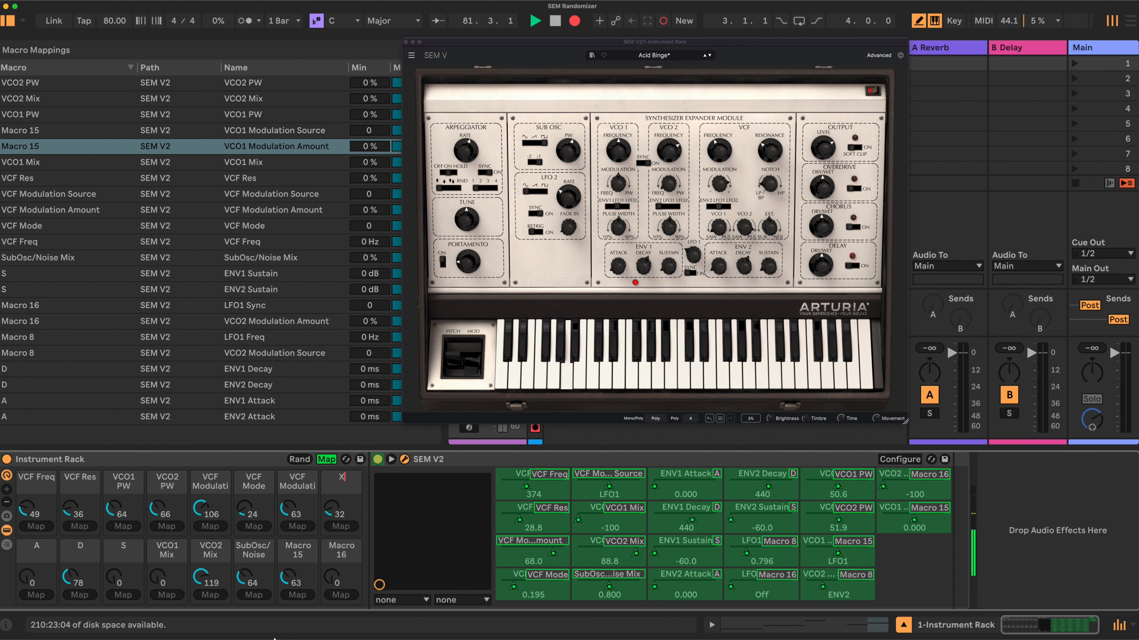
{"action": "right_click", "coordinate": [341, 556]}
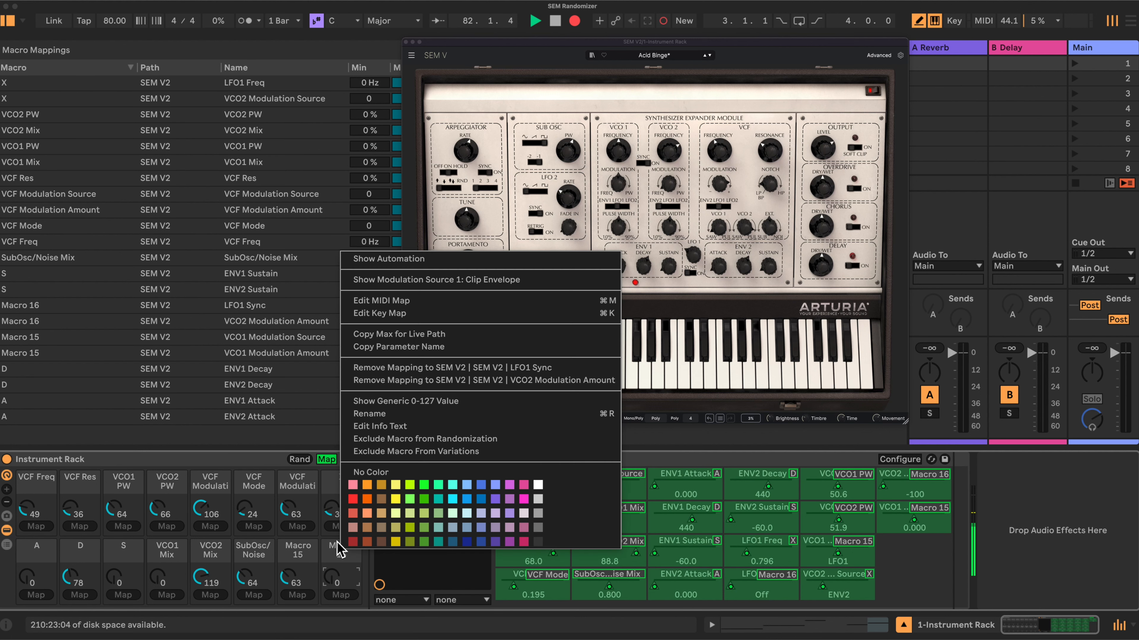
{"action": "right_click", "coordinate": [305, 552]}
{"action": "left_click", "coordinate": [328, 414]}
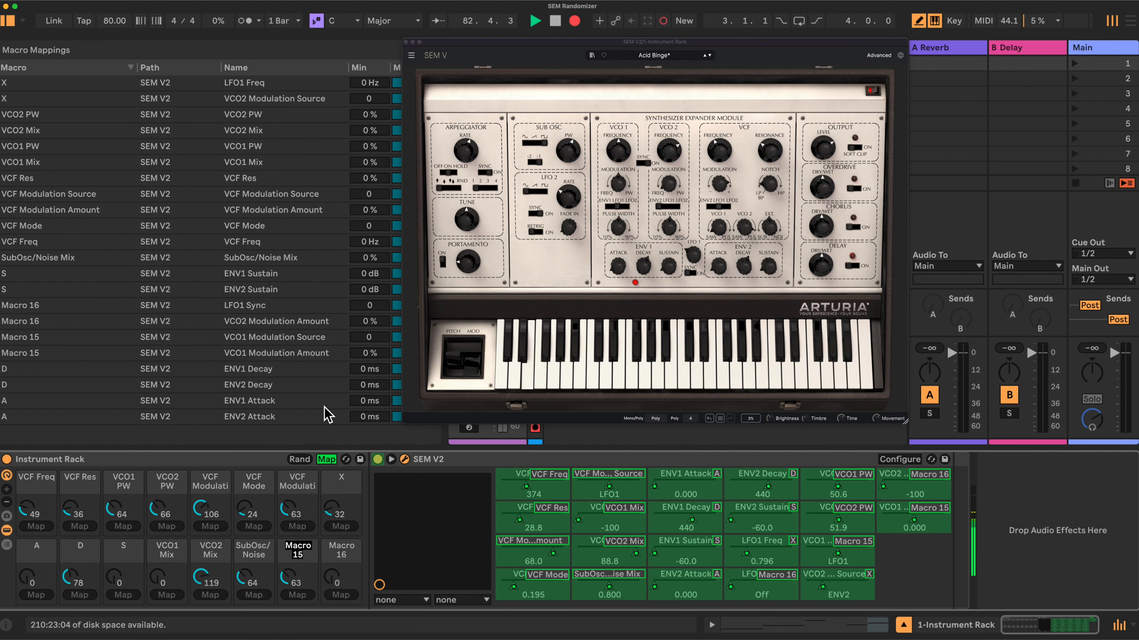
{"action": "type", "text": "Y"}
{"action": "key", "text": "Return"}
{"action": "right_click", "coordinate": [341, 550]}
{"action": "left_click", "coordinate": [368, 411]}
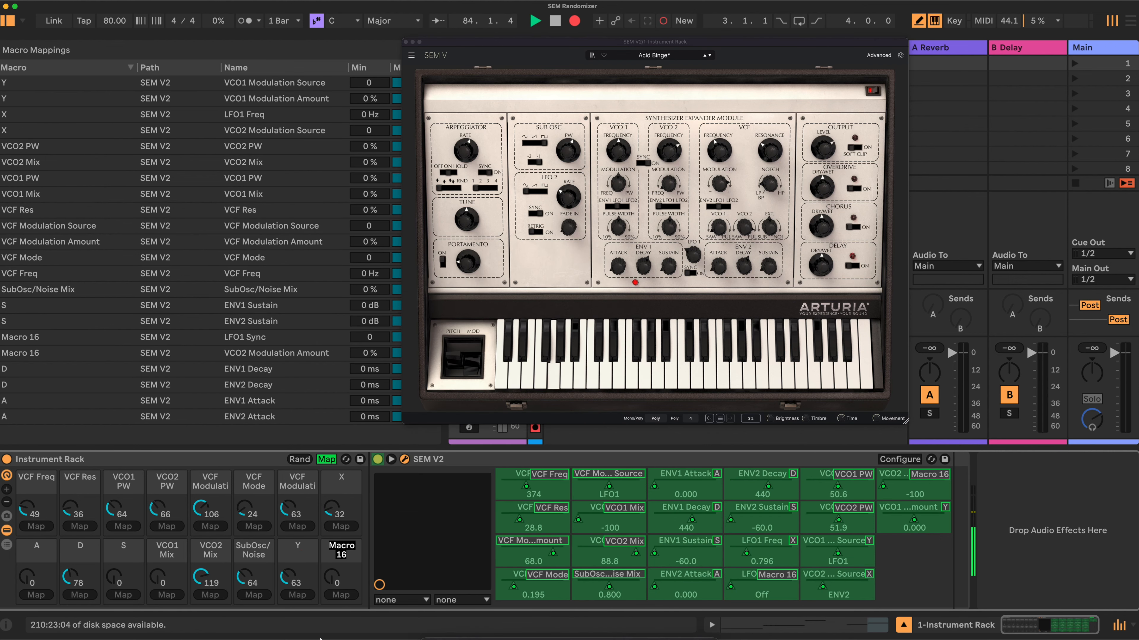
{"action": "type", "text": "Z"}
{"action": "left_click", "coordinate": [268, 462]}
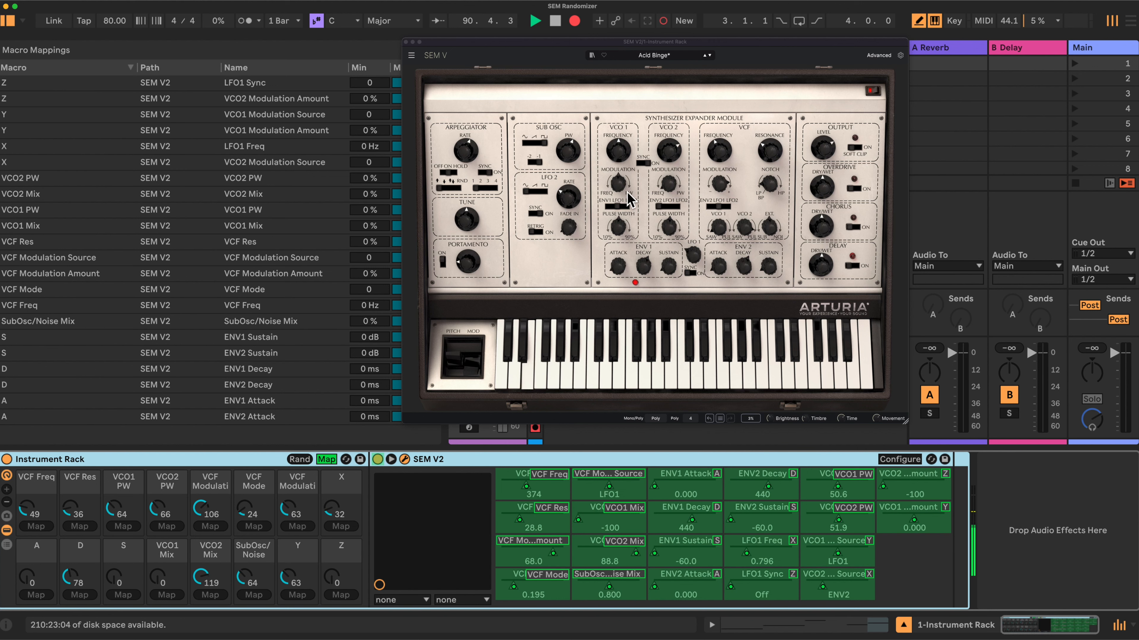
- Uncover the mapping ranges behind the synth window and set the VCO1 Modulation Amount minimum to 0.5 %
{"action": "mouse_move", "coordinate": [623, 191]}
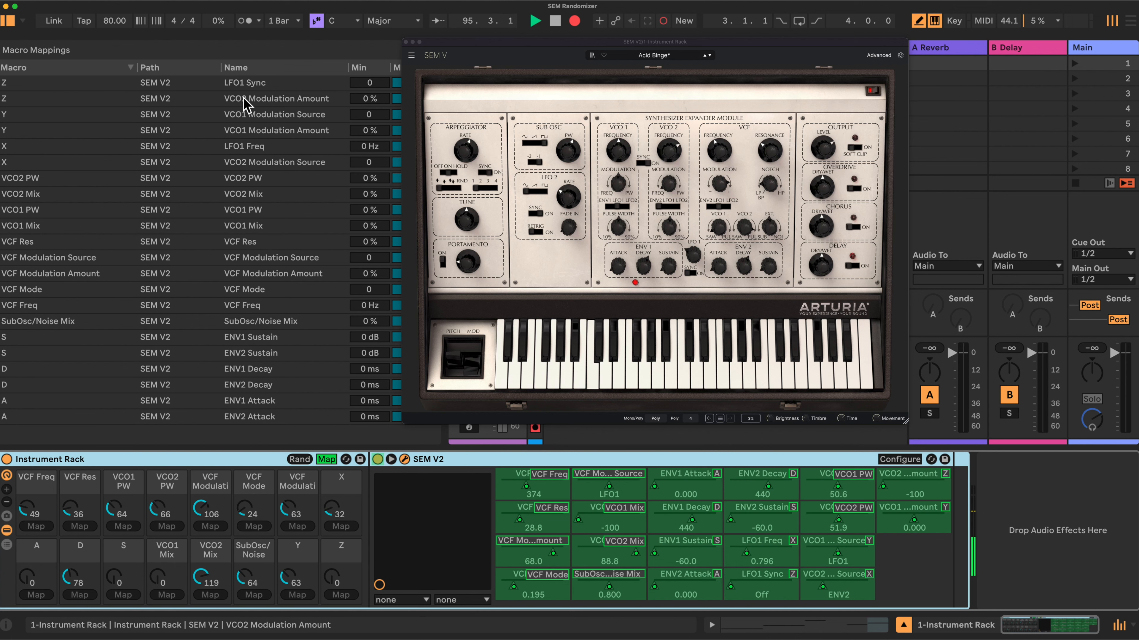
{"action": "left_click", "coordinate": [245, 131]}
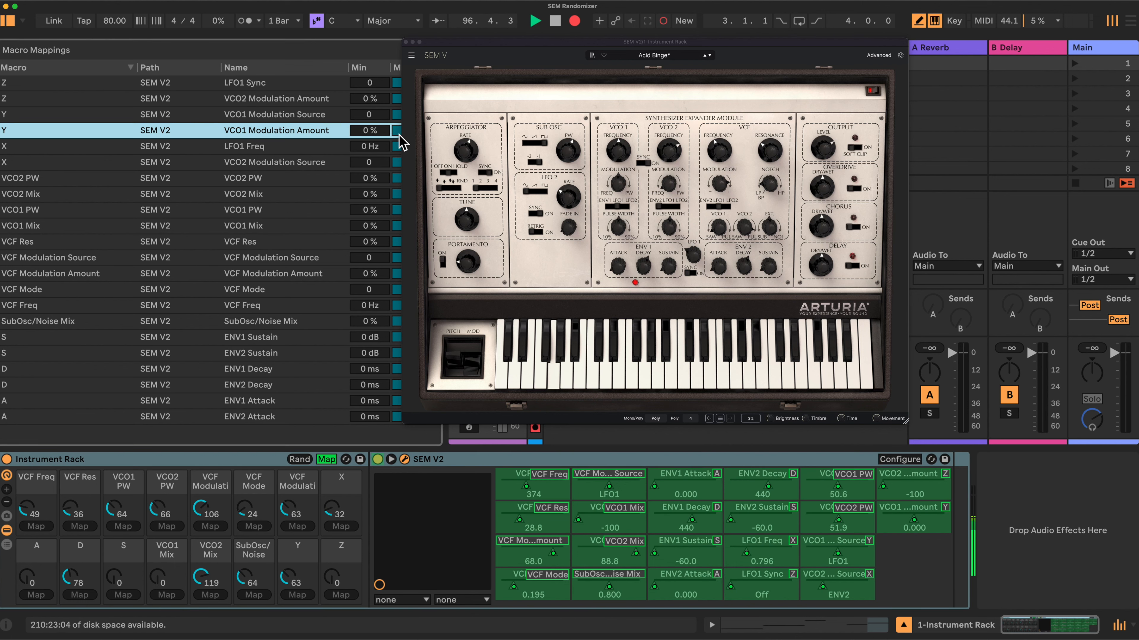
{"action": "left_click_drag", "start_coordinate": [439, 41], "coordinate": [528, 45]}
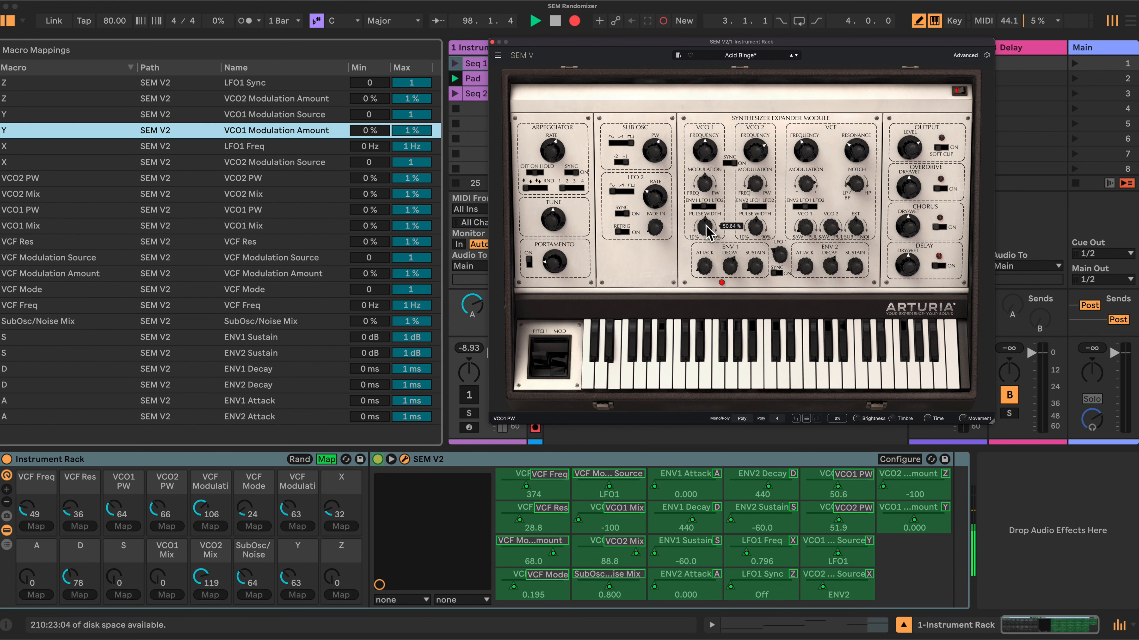
{"action": "mouse_move", "coordinate": [372, 133]}
{"action": "left_mouse_down"}
{"action": "mouse_move", "coordinate": [371, 79]}
{"action": "mouse_move", "coordinate": [371, 133]}
{"action": "left_mouse_up"}
{"action": "type", "text": "0.5"}
{"action": "key", "text": "Return"}
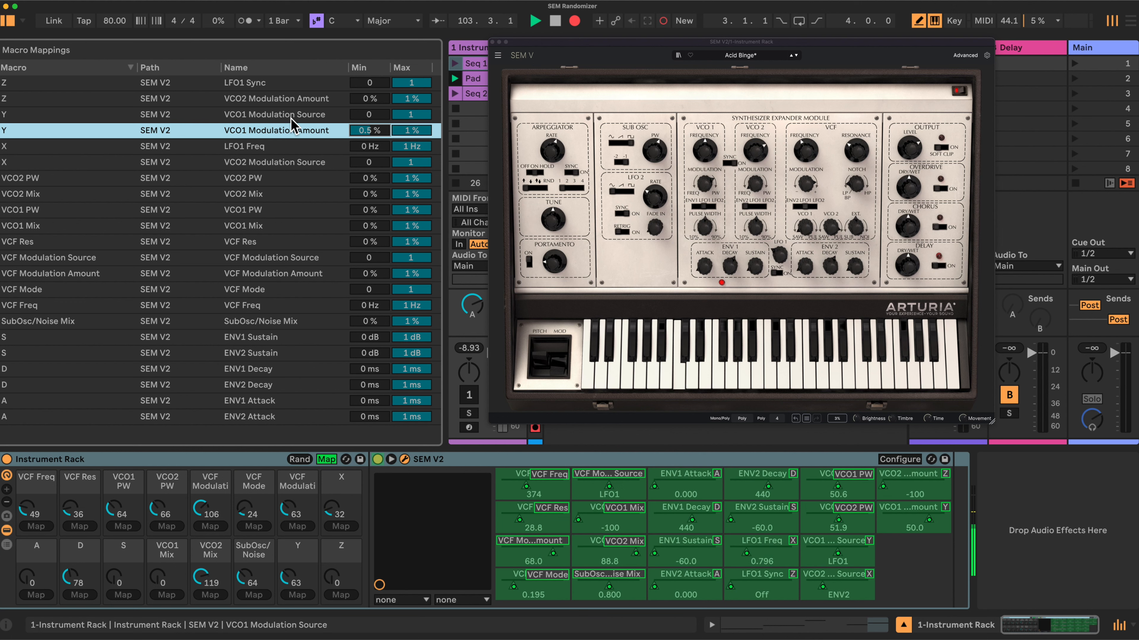
- Set the minimum of the VCO2 Modulation Amount mapping to 0.5 %
{"action": "left_click", "coordinate": [292, 100]}
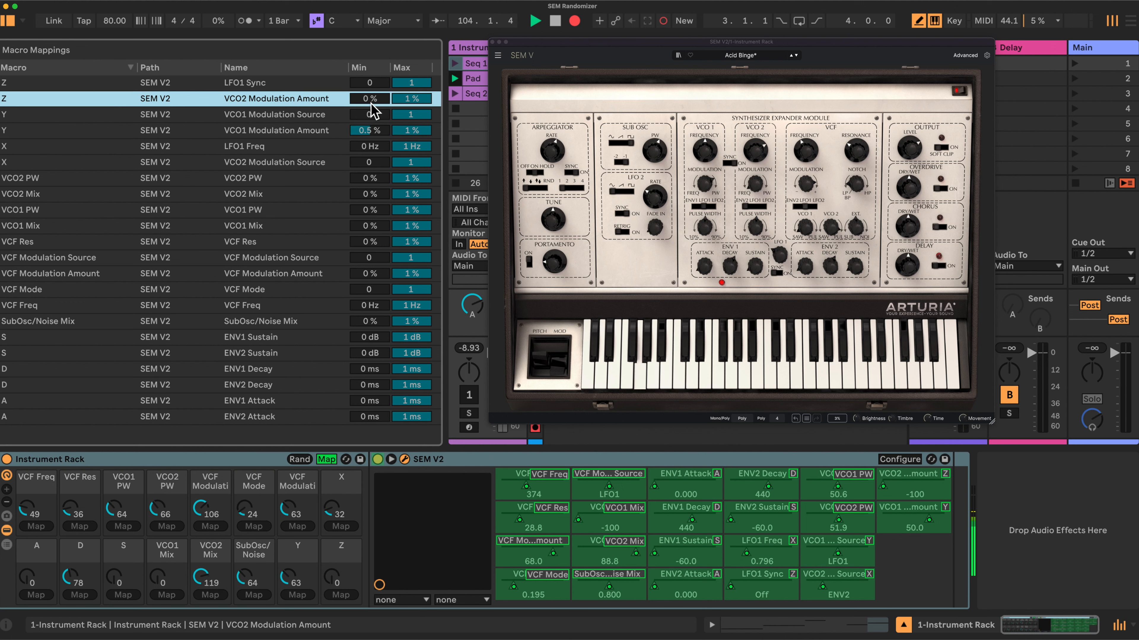
{"action": "type", "text": "0.5"}
{"action": "key", "text": "Return"}
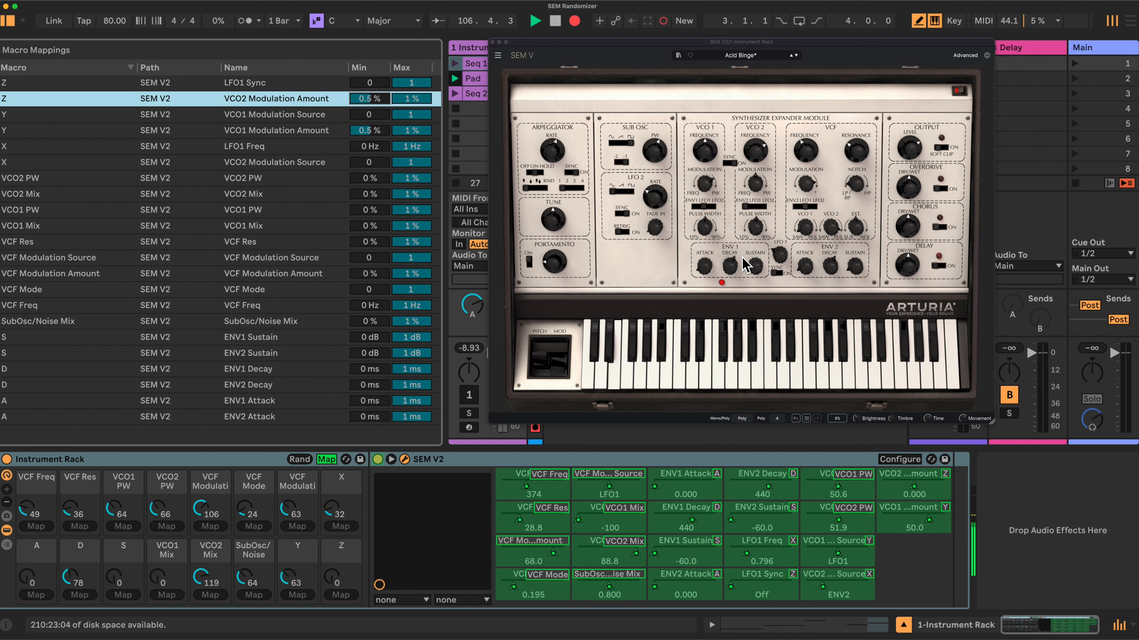
- Limit the SubOsc/Noise Mix mapping to a maximum of 0.5 %
{"action": "left_click", "coordinate": [80, 324]}
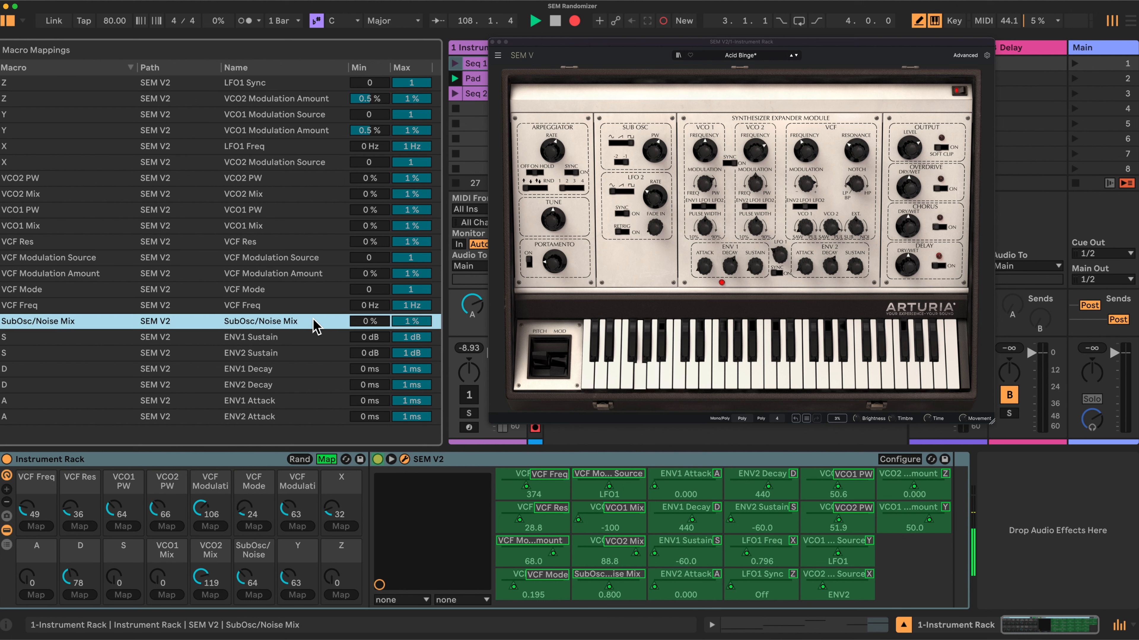
{"action": "left_click", "coordinate": [411, 321]}
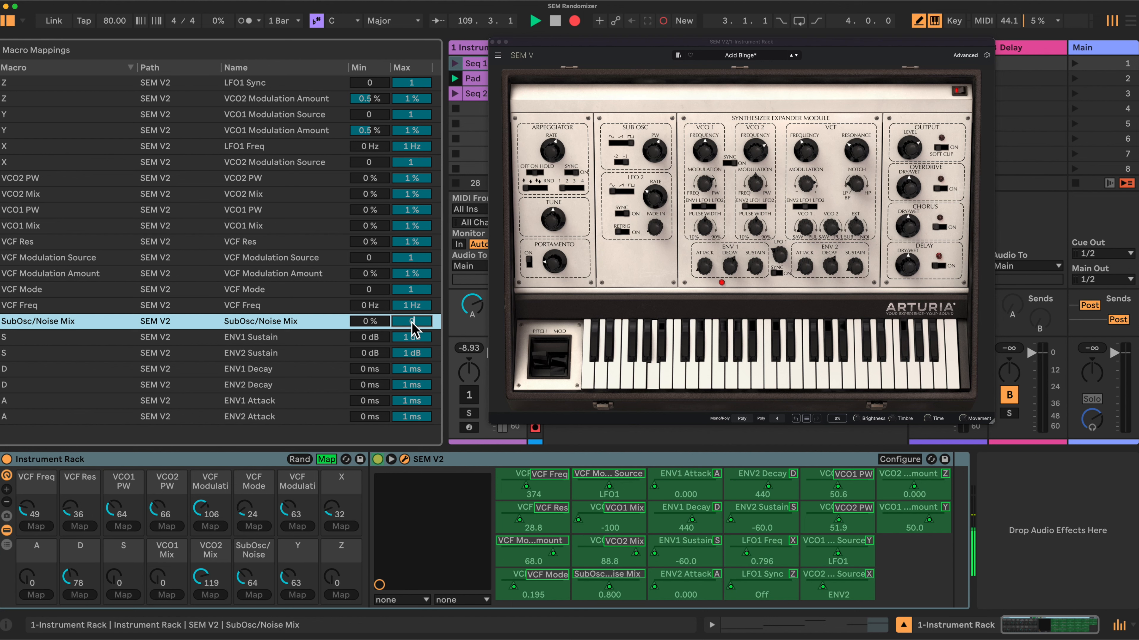
{"action": "left_click", "coordinate": [411, 336]}
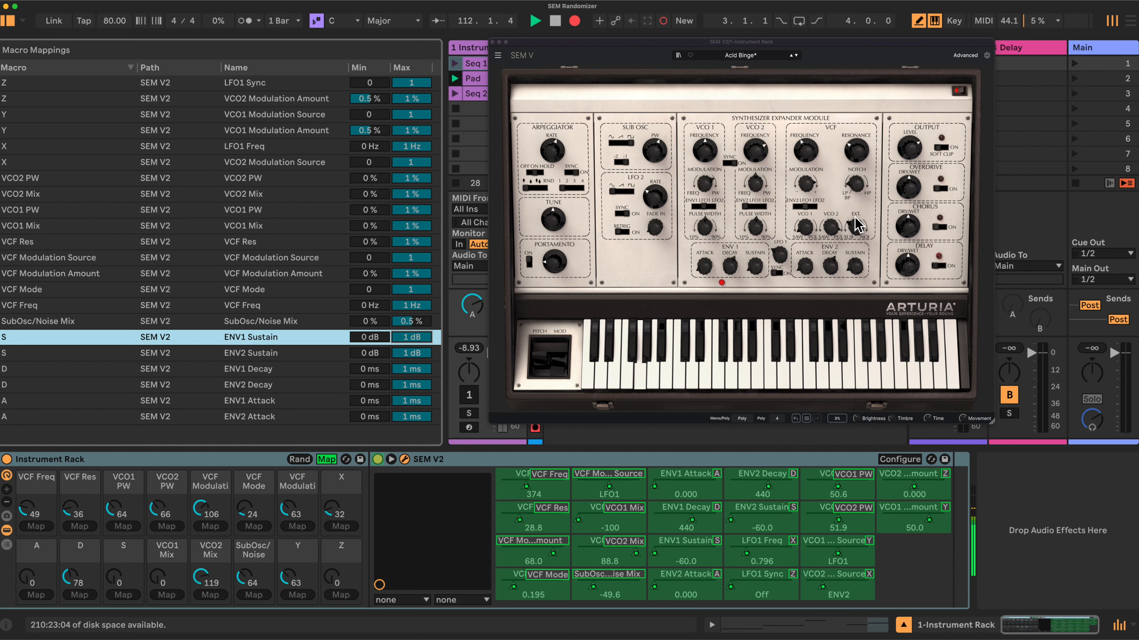
{"action": "left_click", "coordinate": [842, 230]}
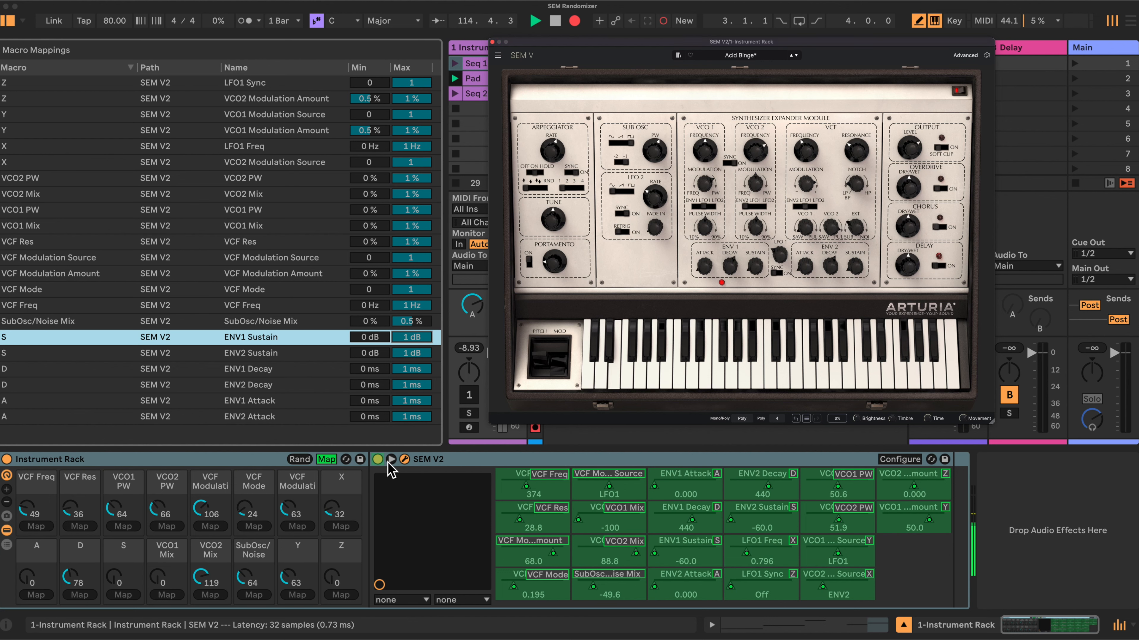
- Leave macro mapping and randomize the rack's macros repeatedly with the instrument track switched on
{"action": "left_click", "coordinate": [327, 459]}
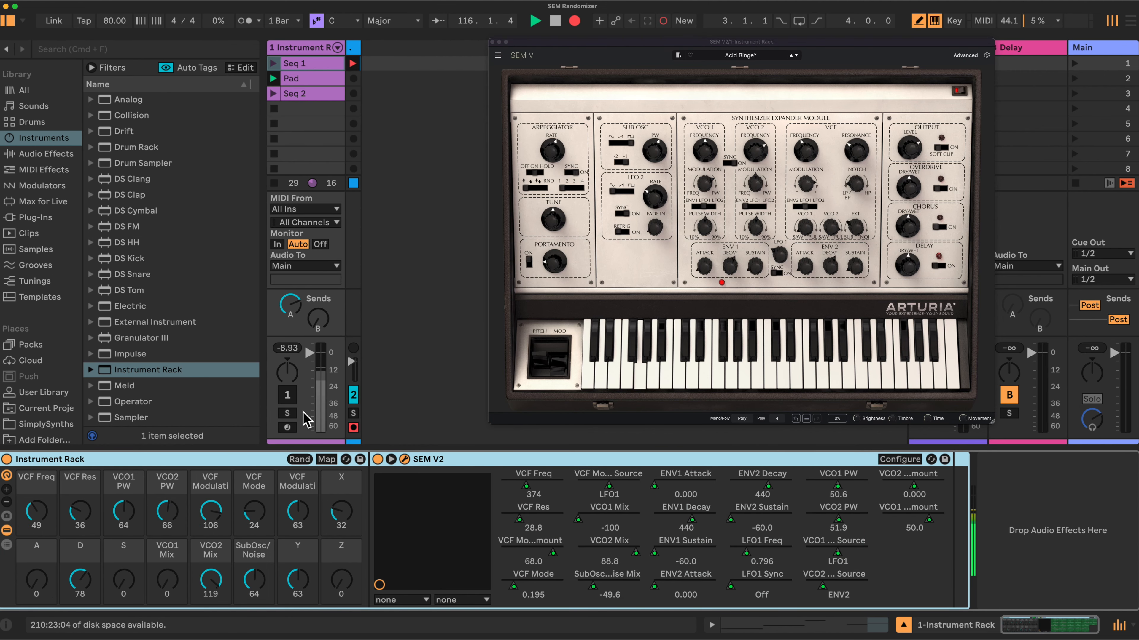
{"action": "left_click", "coordinate": [302, 459]}
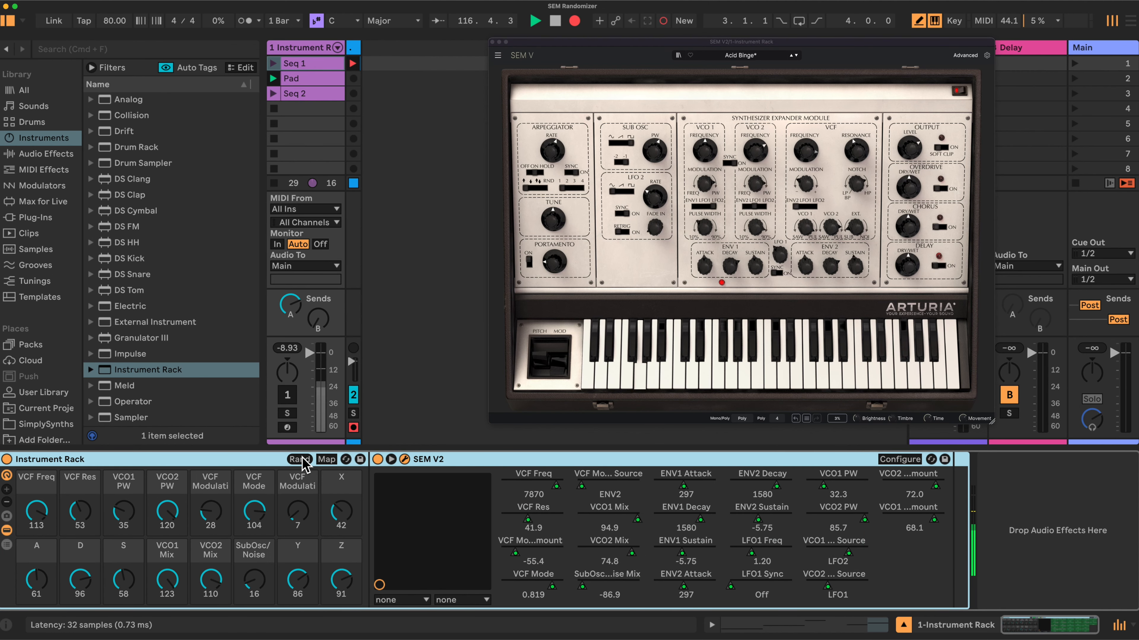
{"action": "left_click", "coordinate": [292, 397]}
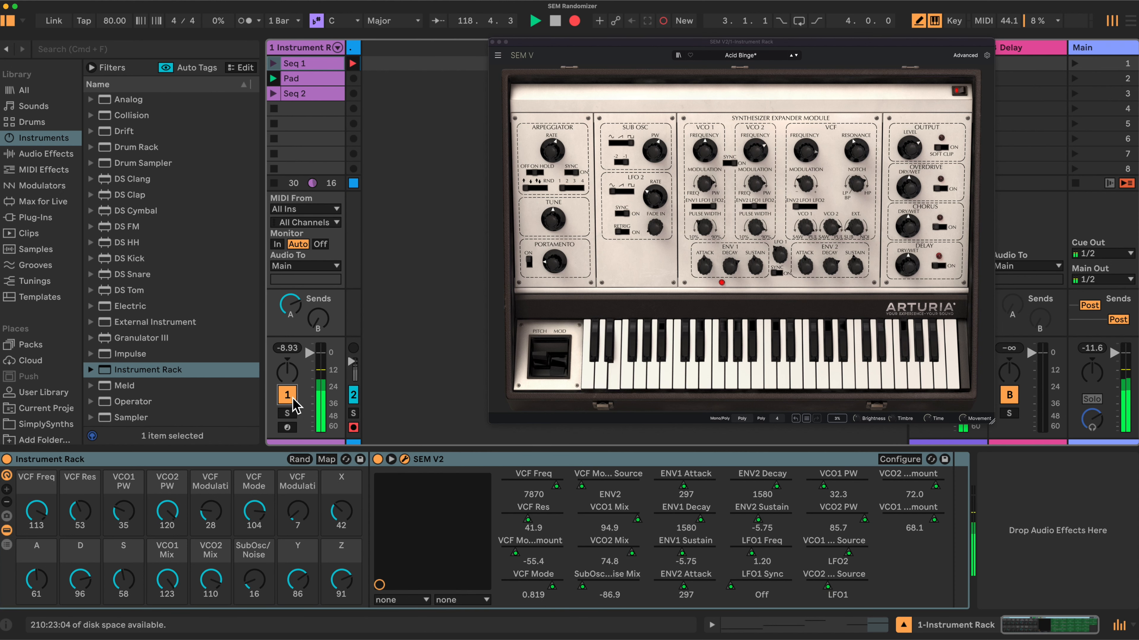
{"action": "left_click", "coordinate": [299, 460]}
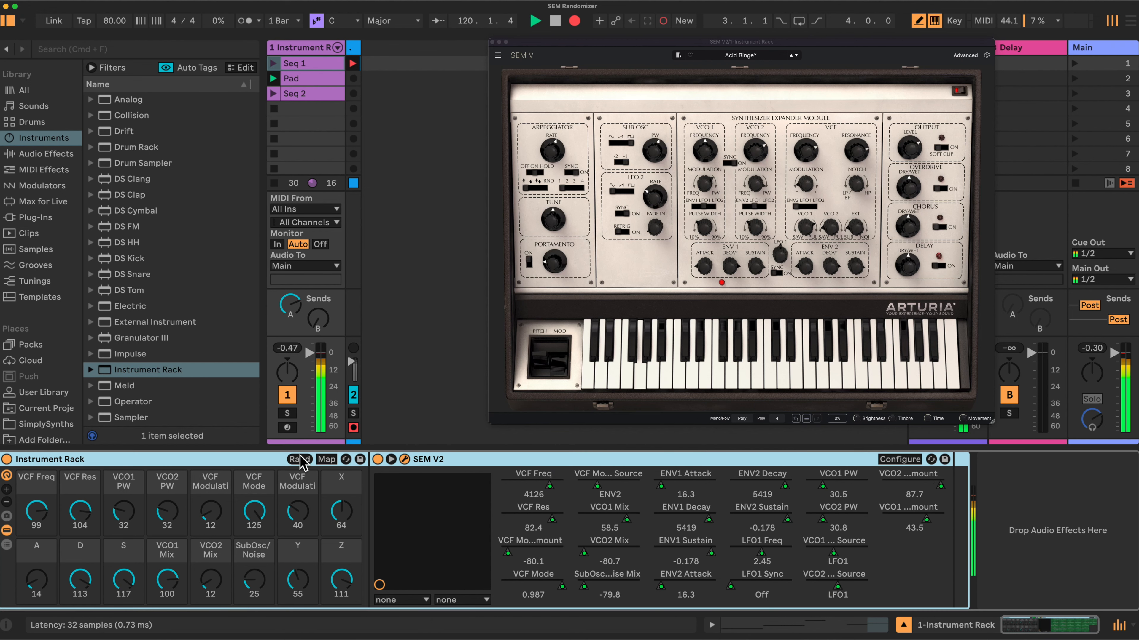
{"action": "left_click", "coordinate": [299, 460]}
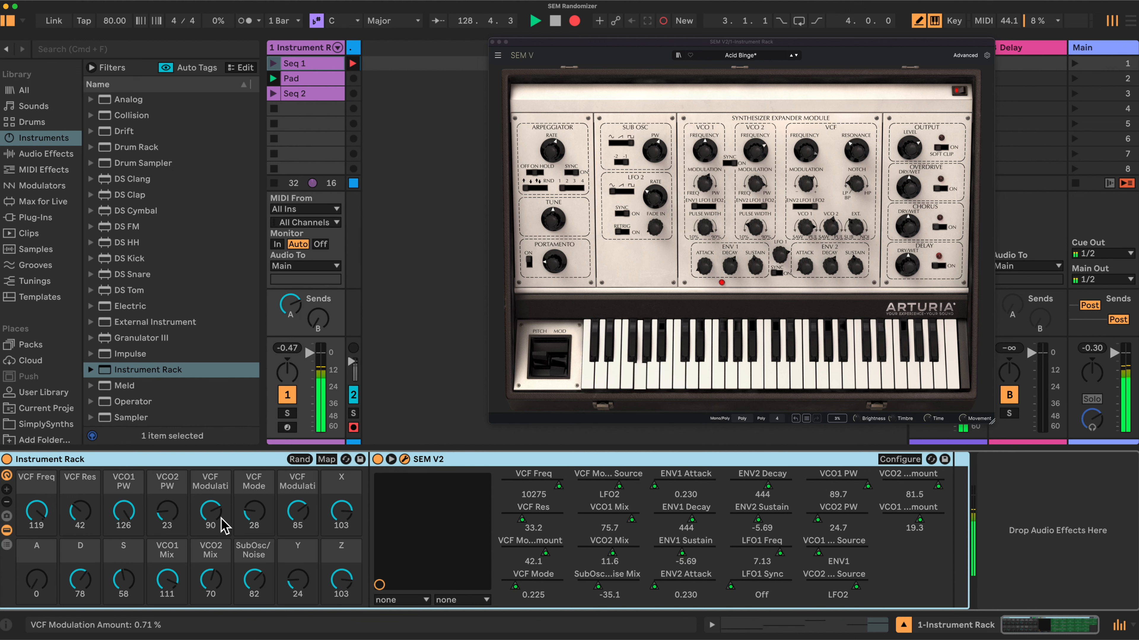
- Adjust the randomized sound by setting the VCF Freq macro to 69 and the VCF Res macro to 65
{"action": "left_click_drag", "start_coordinate": [36, 511], "coordinate": [37, 544]}
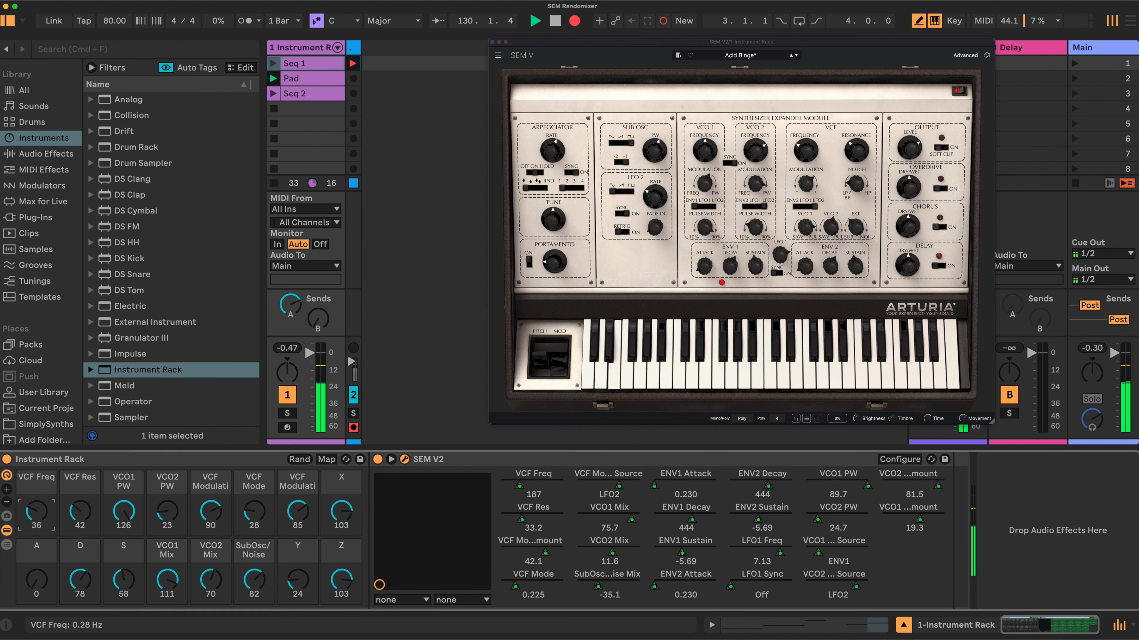
{"action": "left_click_drag", "start_coordinate": [75, 511], "coordinate": [40, 508]}
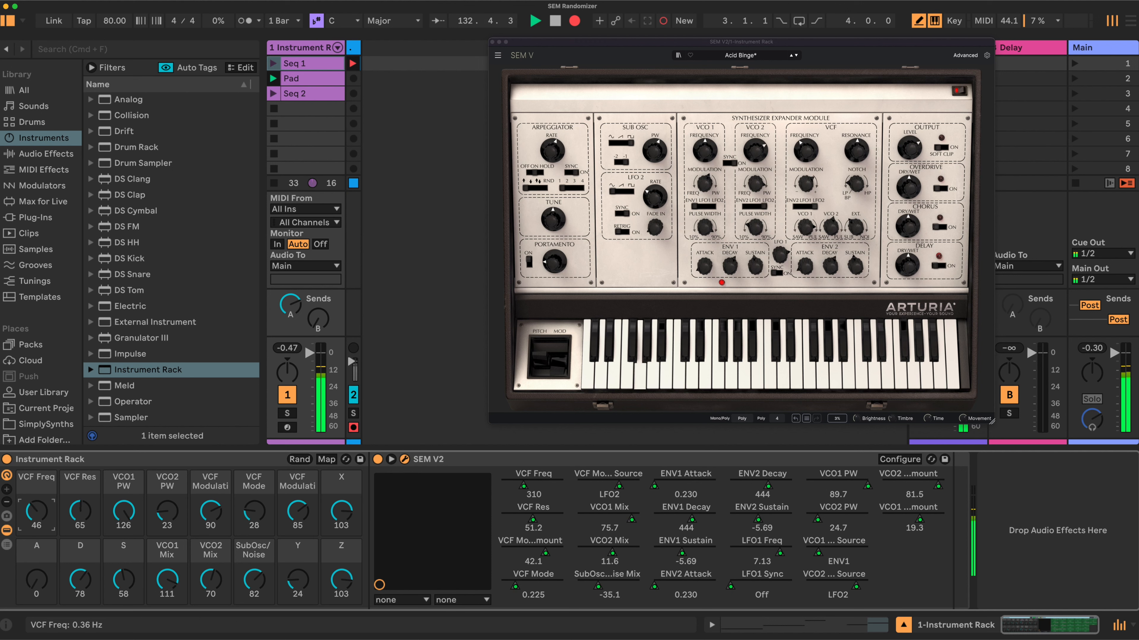
{"action": "left_click_drag", "start_coordinate": [39, 508], "coordinate": [39, 499]}
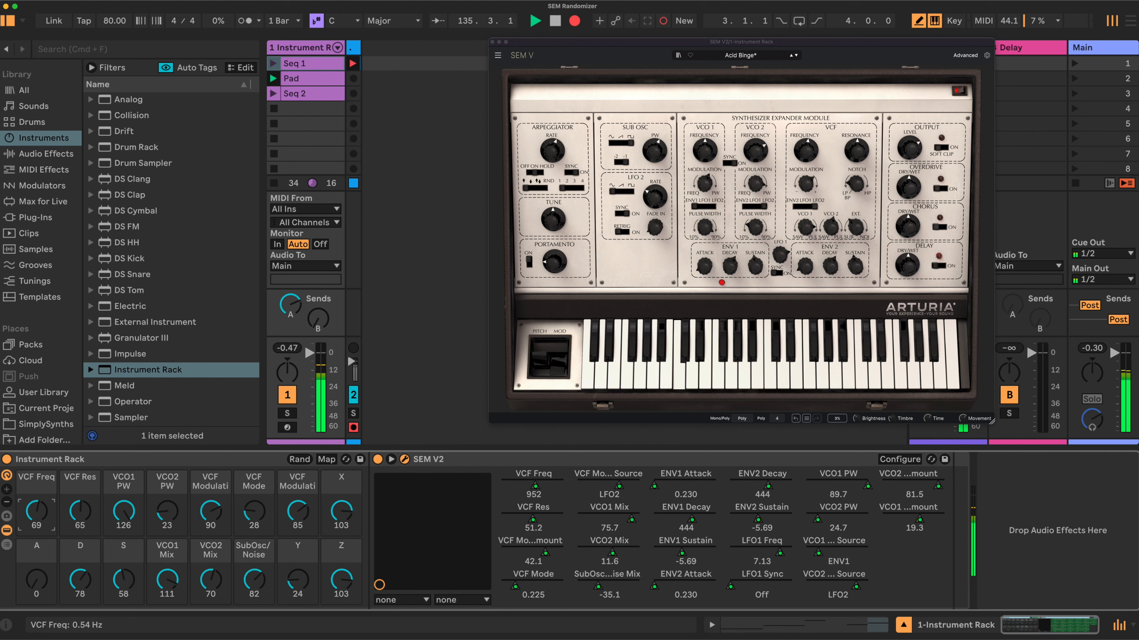